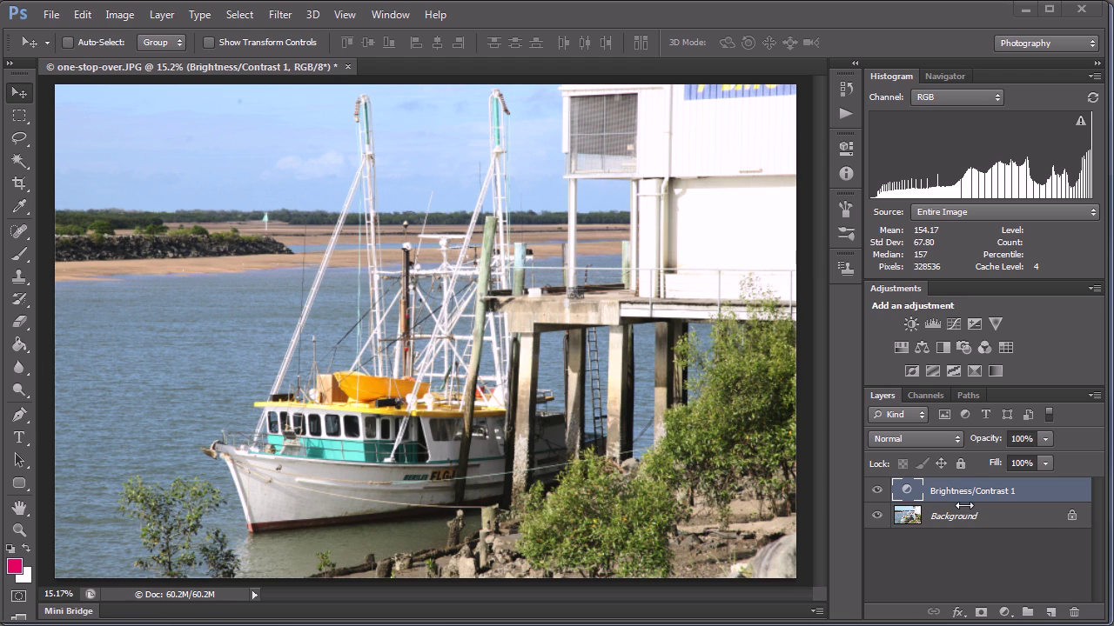
Step: Toggle Brightness/Contrast 1 off, on and off again to compare with the original photo
click(876, 491)
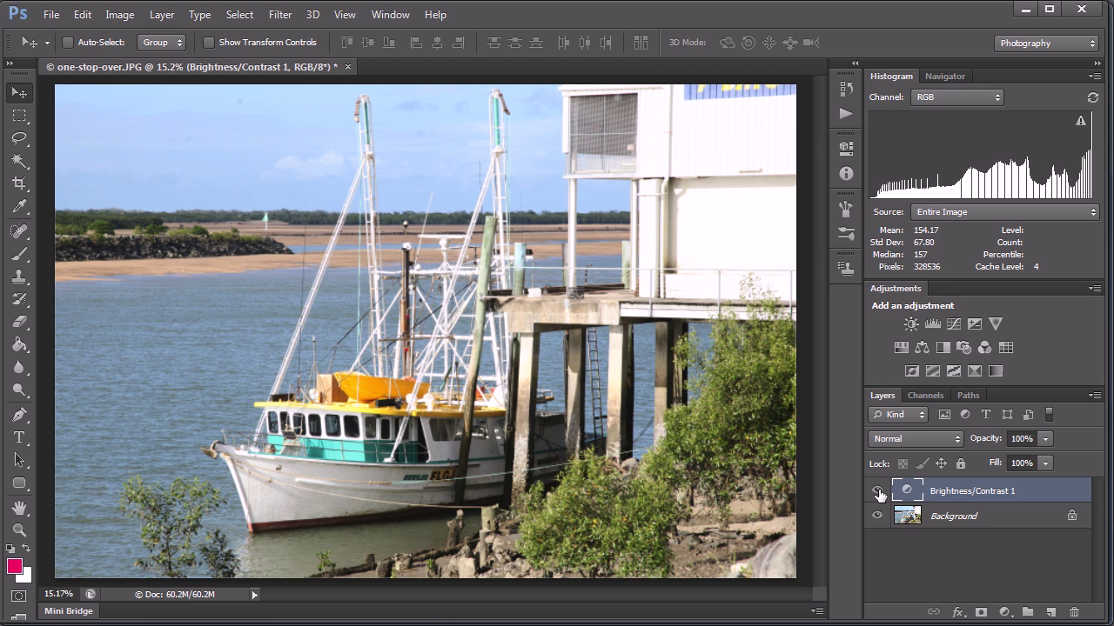
click(877, 491)
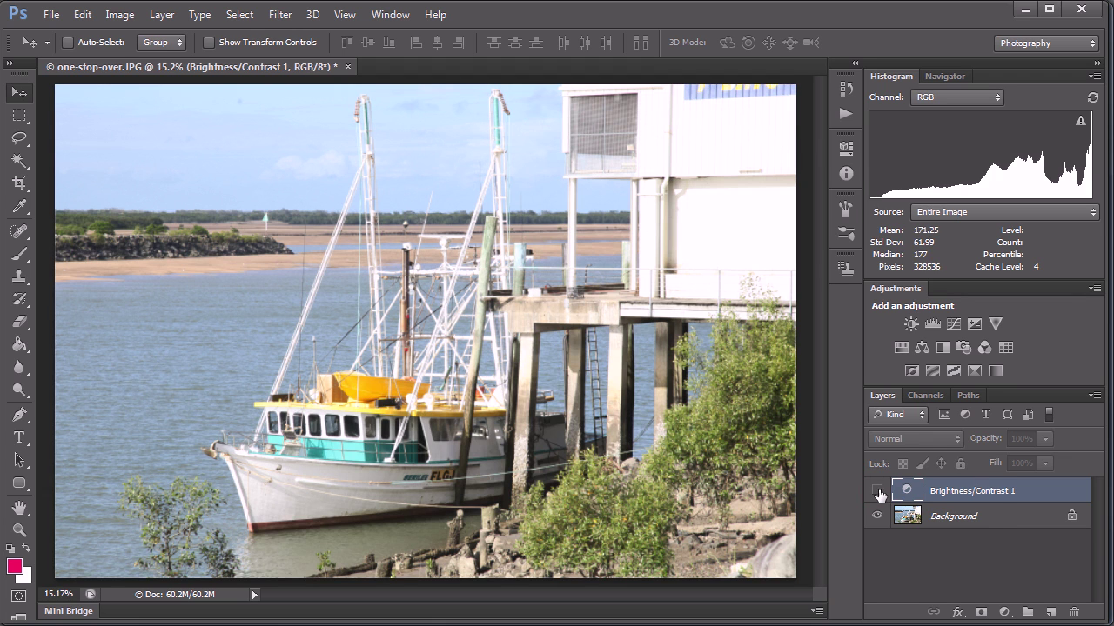
click(877, 493)
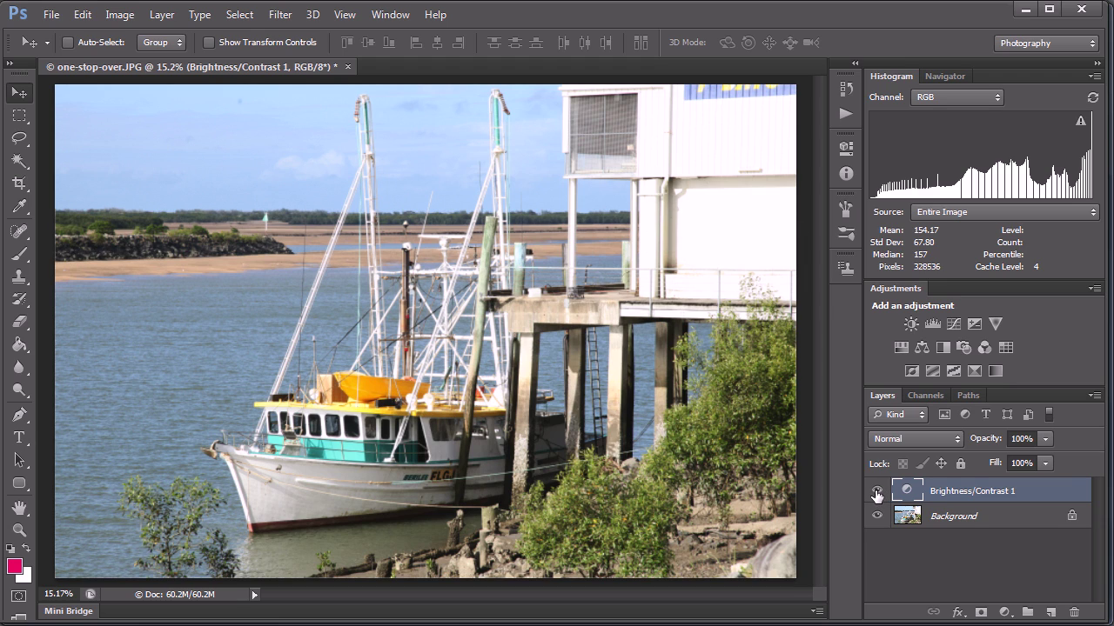
click(877, 493)
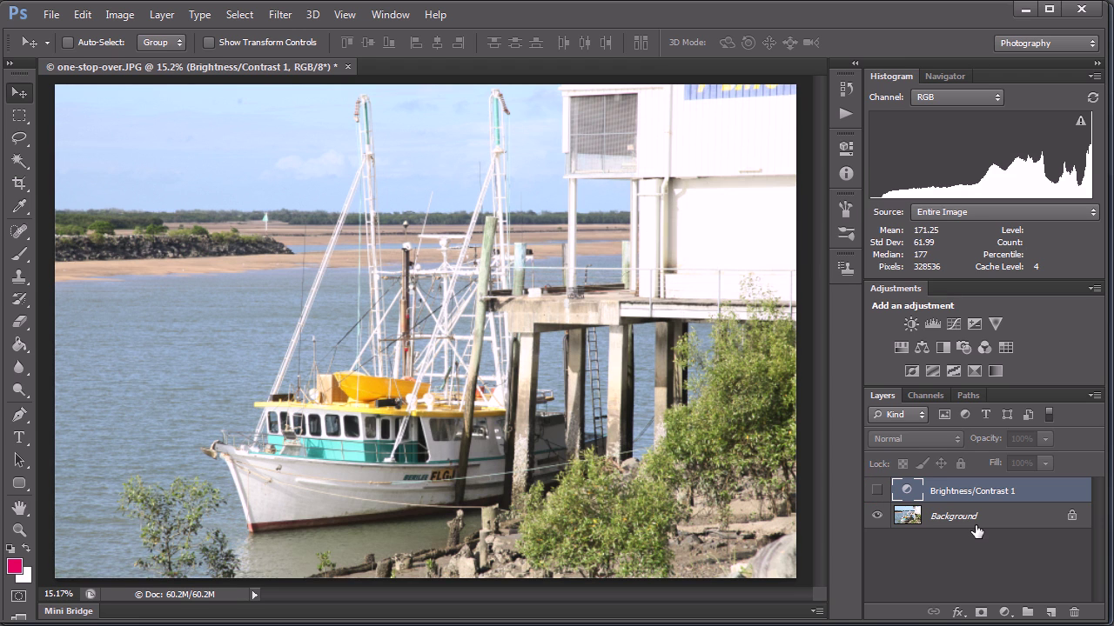
Step: Add a Levels adjustment layer above the Background and refresh its histogram
click(973, 516)
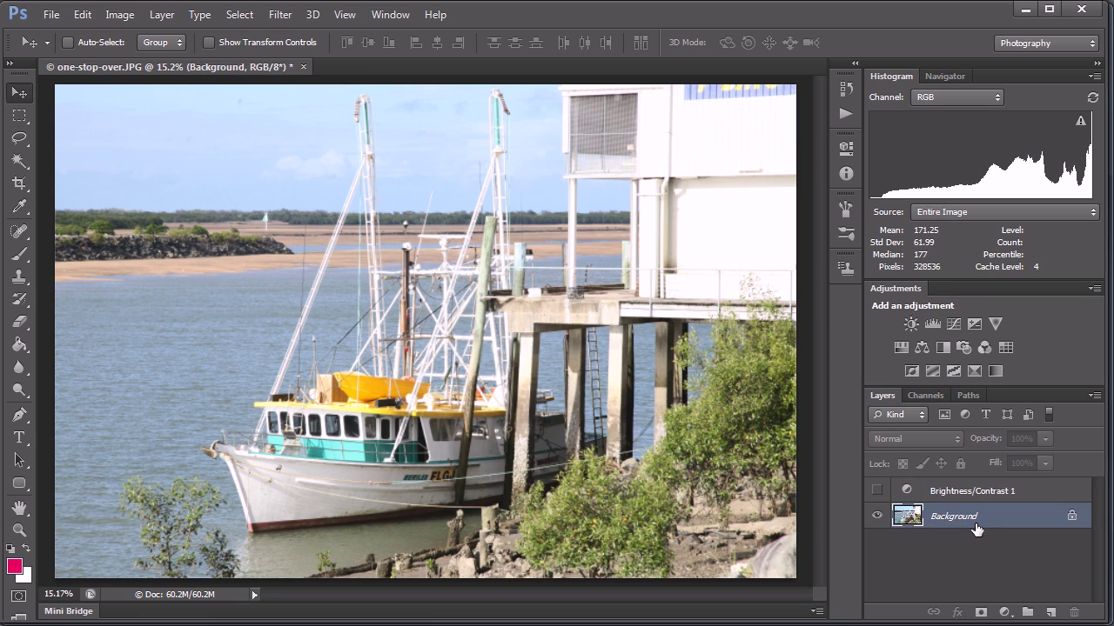
click(932, 324)
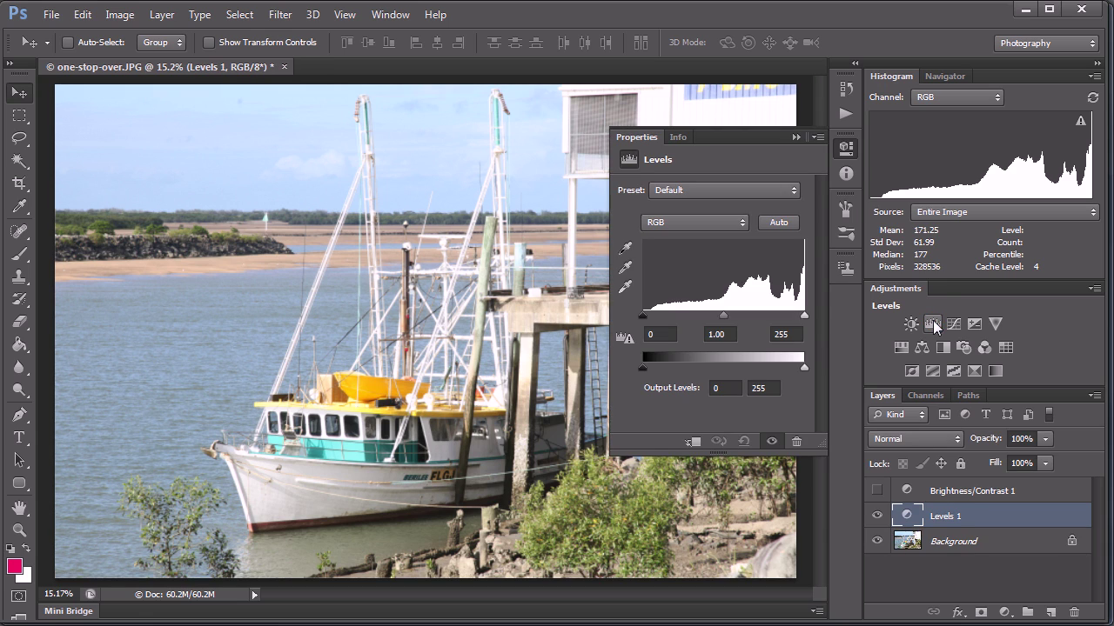
mouse_move(975, 163)
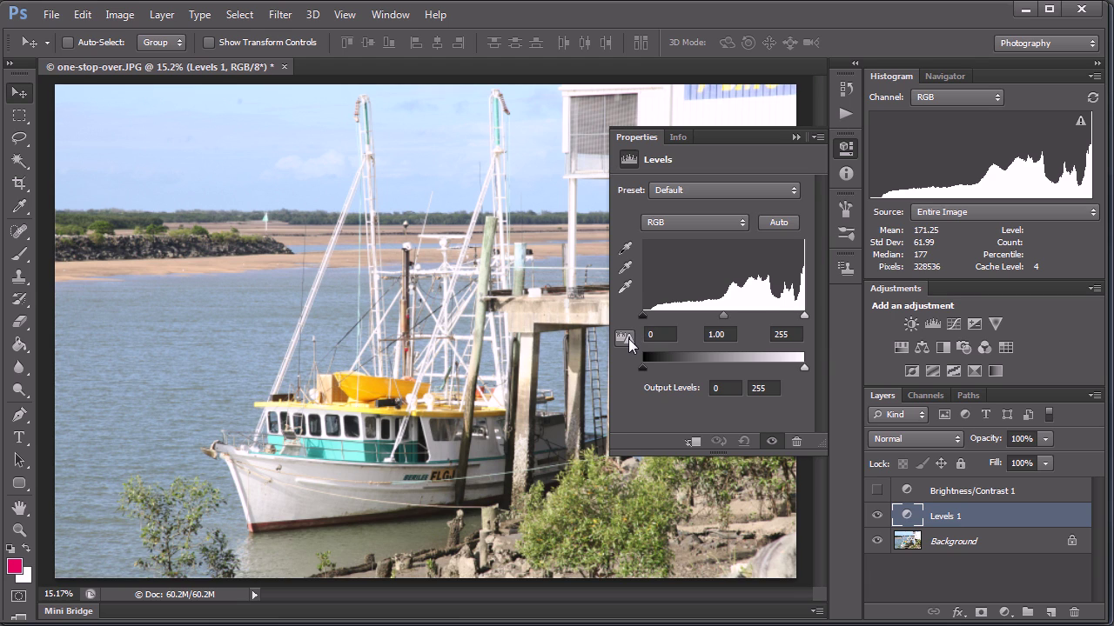
click(627, 339)
Step: Try the Darker and Midtones Darker presets, then settle on Auto levels 19, 0.85, 255
click(792, 187)
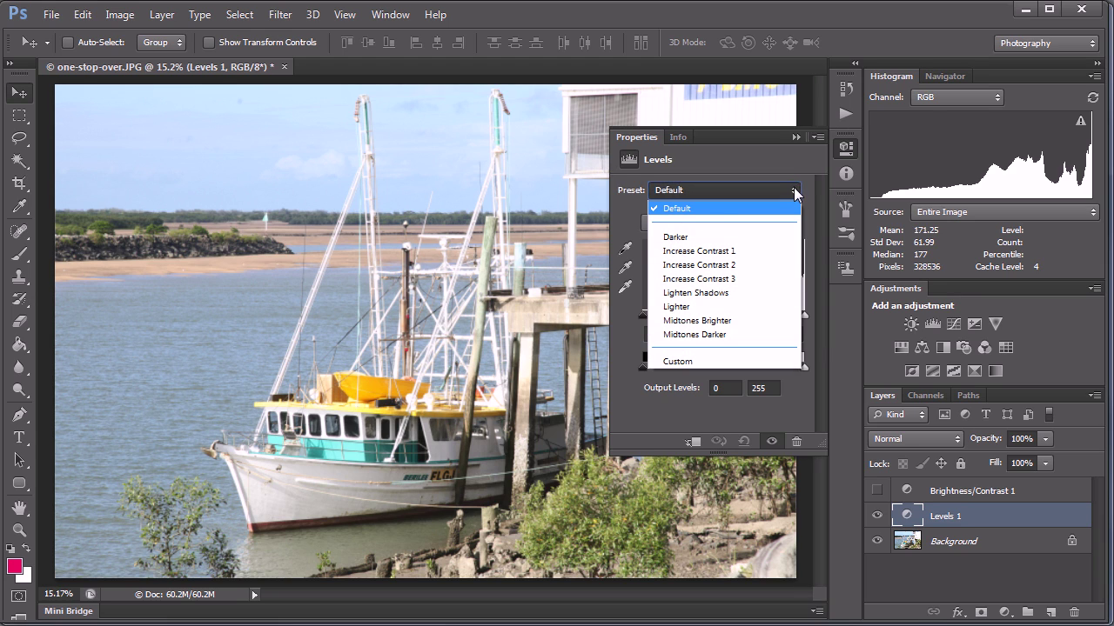
click(691, 238)
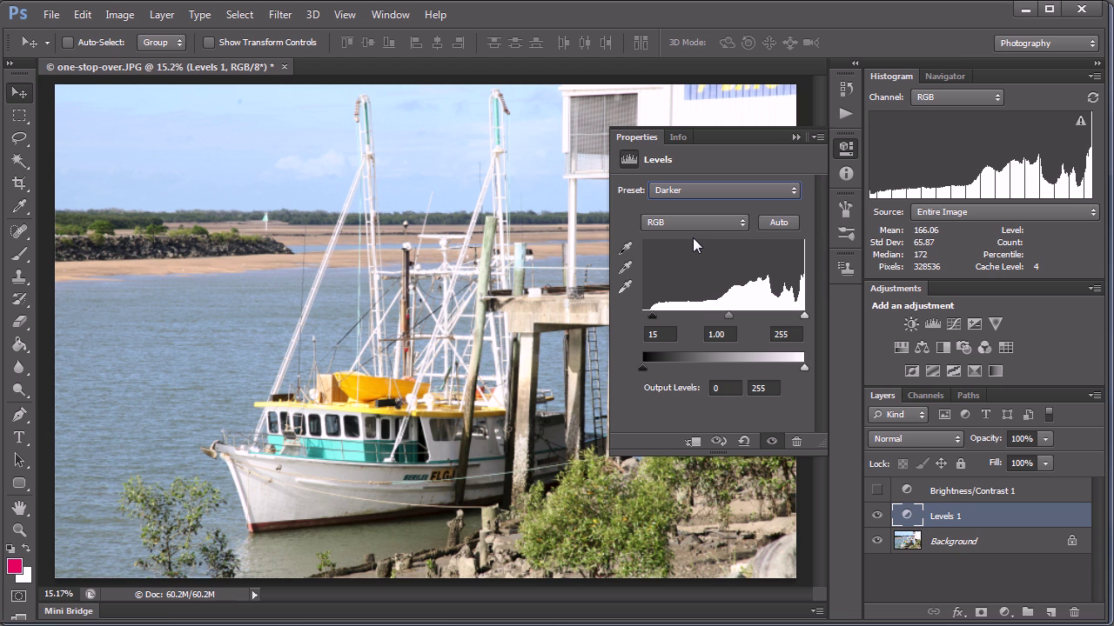
click(788, 192)
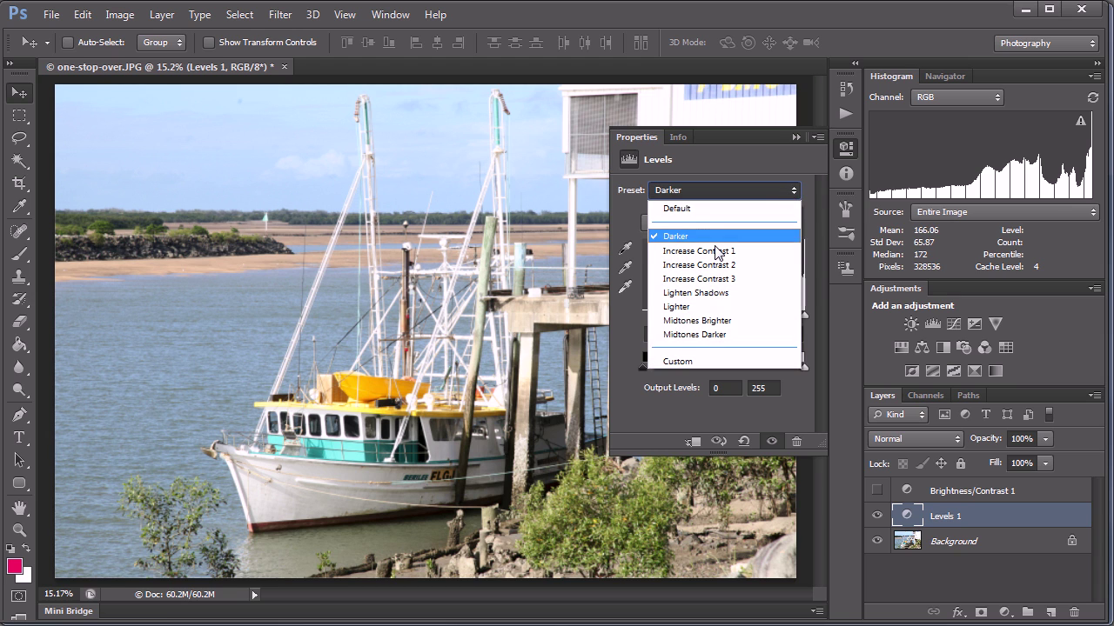
click(708, 336)
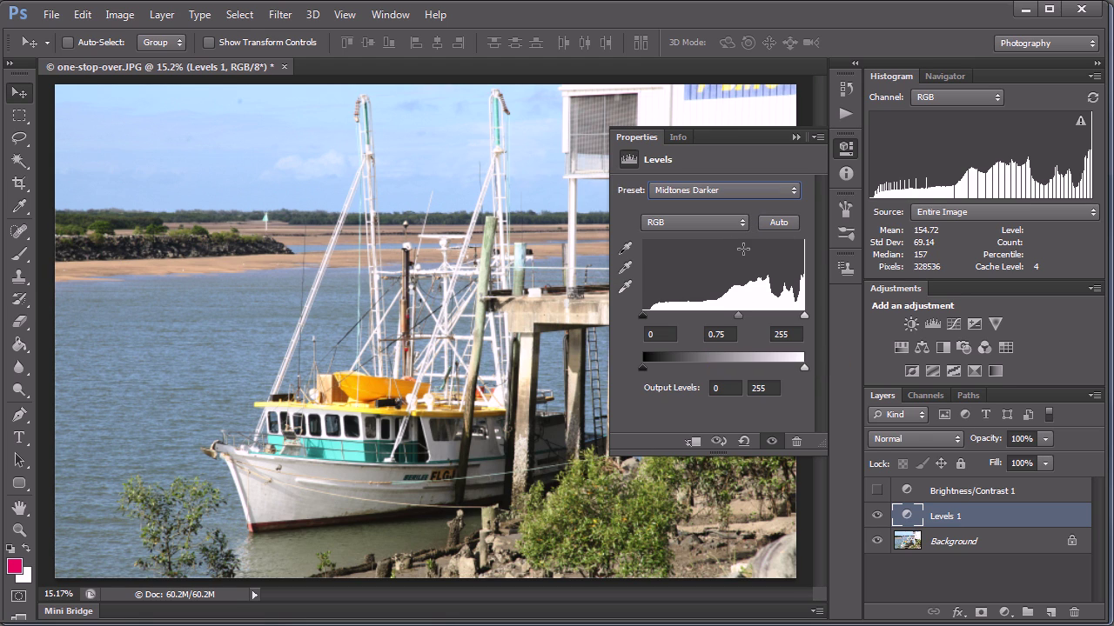
click(779, 223)
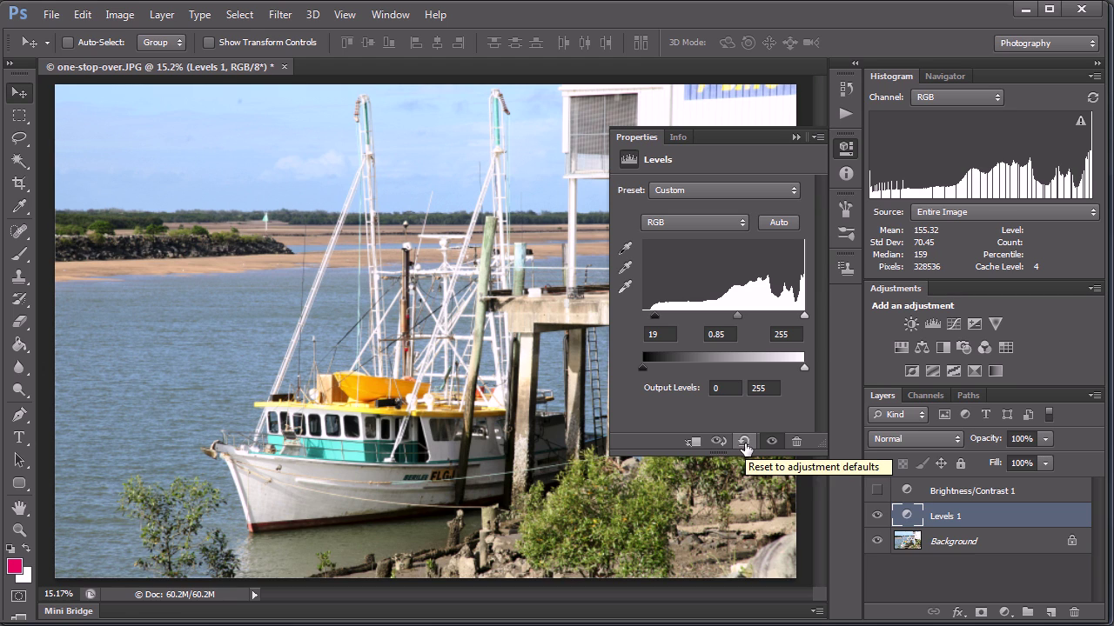
Step: Reset Levels to defaults and set the black input point to 8 while previewing shadow clipping
click(744, 442)
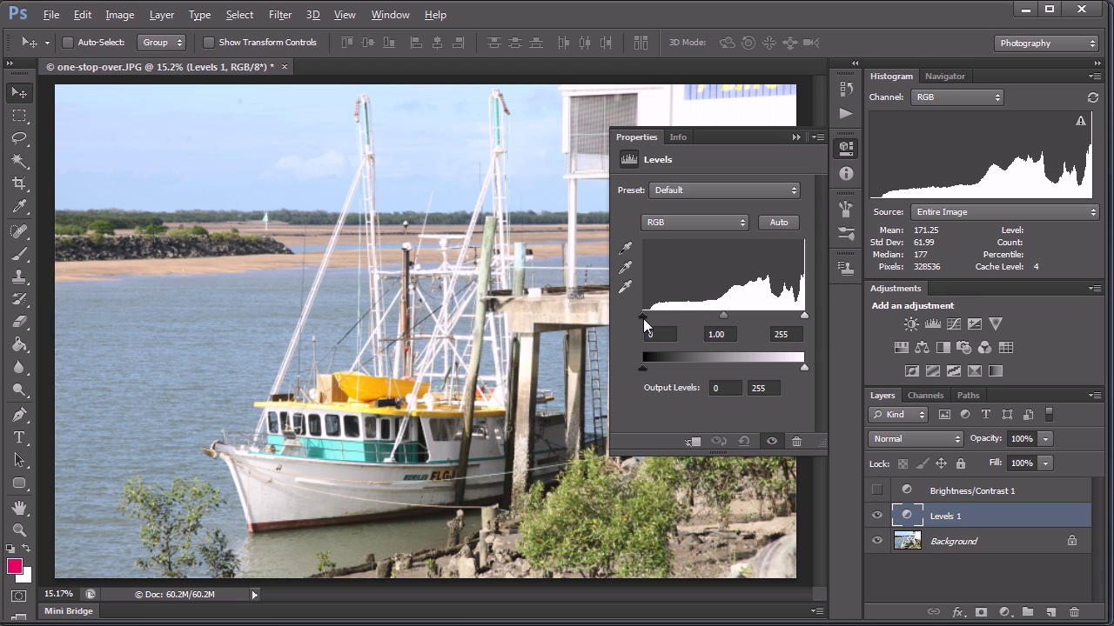
alt+click(642, 316)
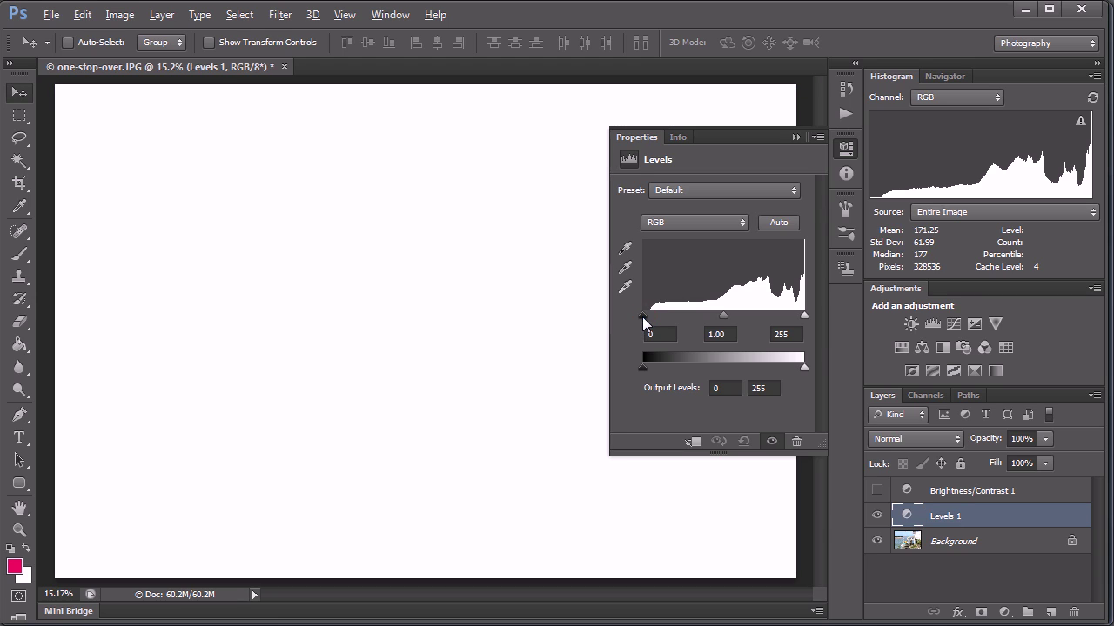
mouse_move(642, 317)
mouse_down()
mouse_move(693, 311)
mouse_move(635, 320)
mouse_move(648, 319)
mouse_up()
drag(648, 320, 651, 319)
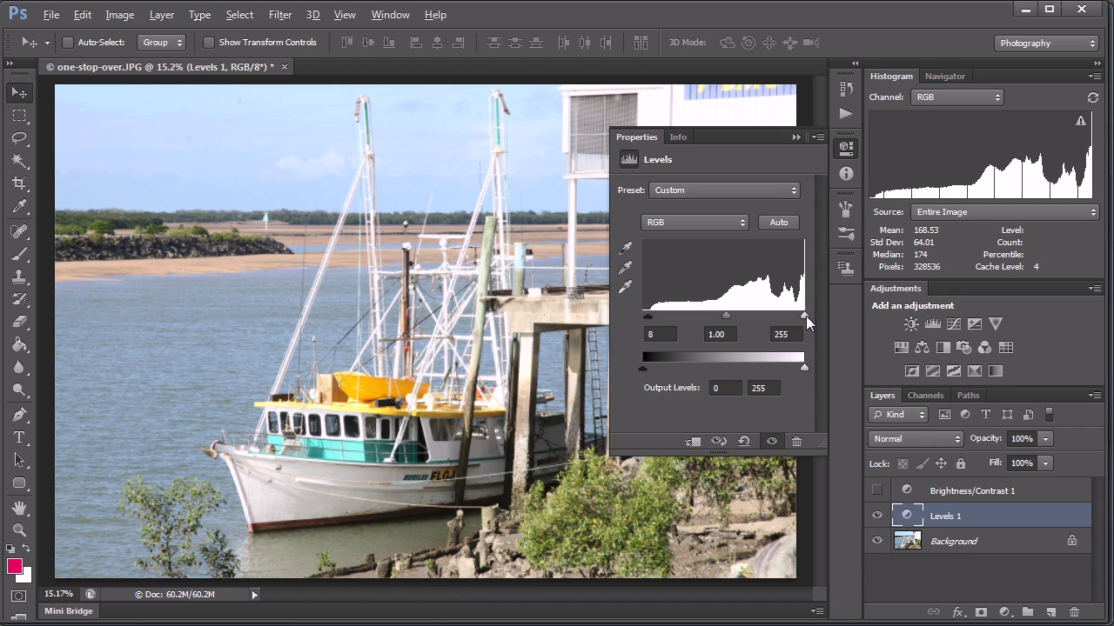
Step: Check highlight clipping at the white point, leaving it at 255
drag(804, 316, 805, 315)
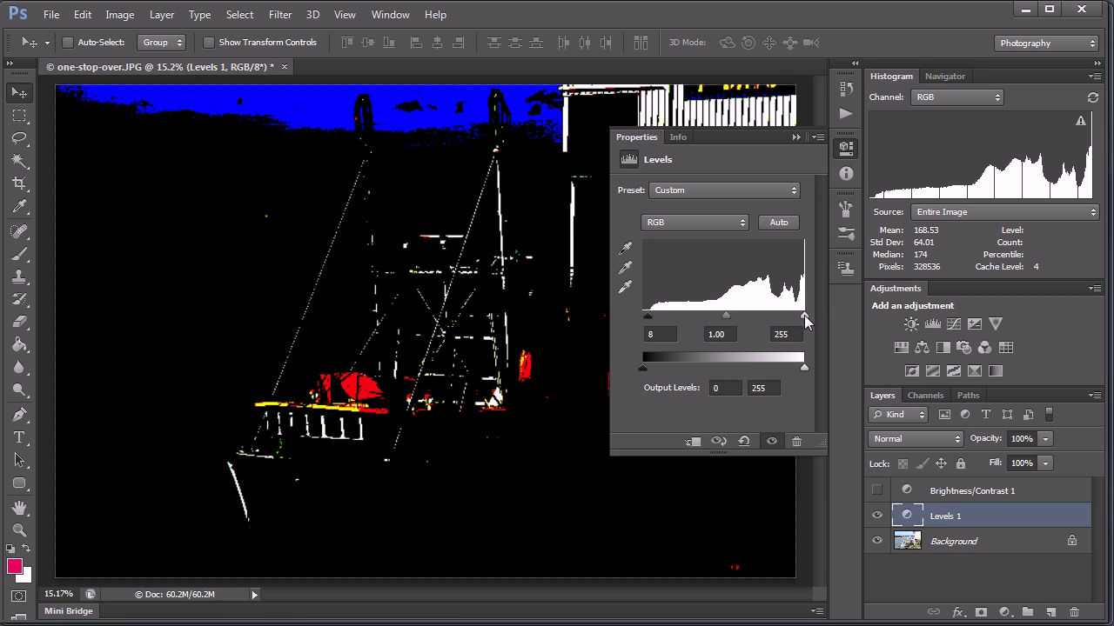
drag(803, 315, 814, 315)
drag(824, 315, 825, 315)
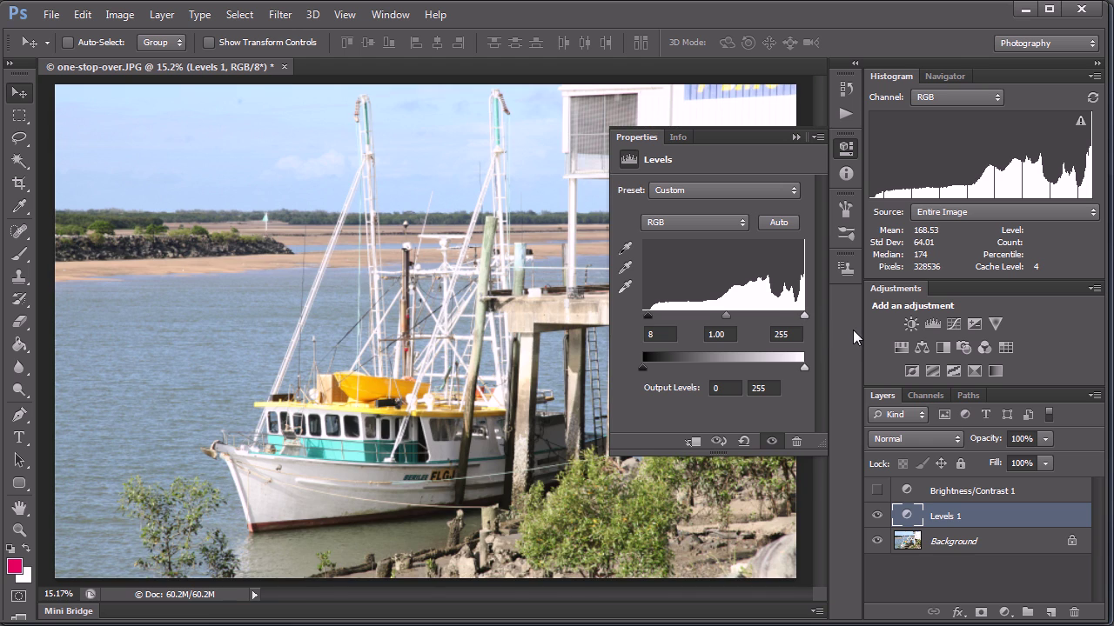
Step: Try midtone values such as 0.62 and 0.86, then restore Auto levels 19, 0.85, 255 and close
click(726, 315)
mouse_move(727, 317)
mouse_down()
mouse_move(714, 318)
mouse_move(744, 328)
mouse_up()
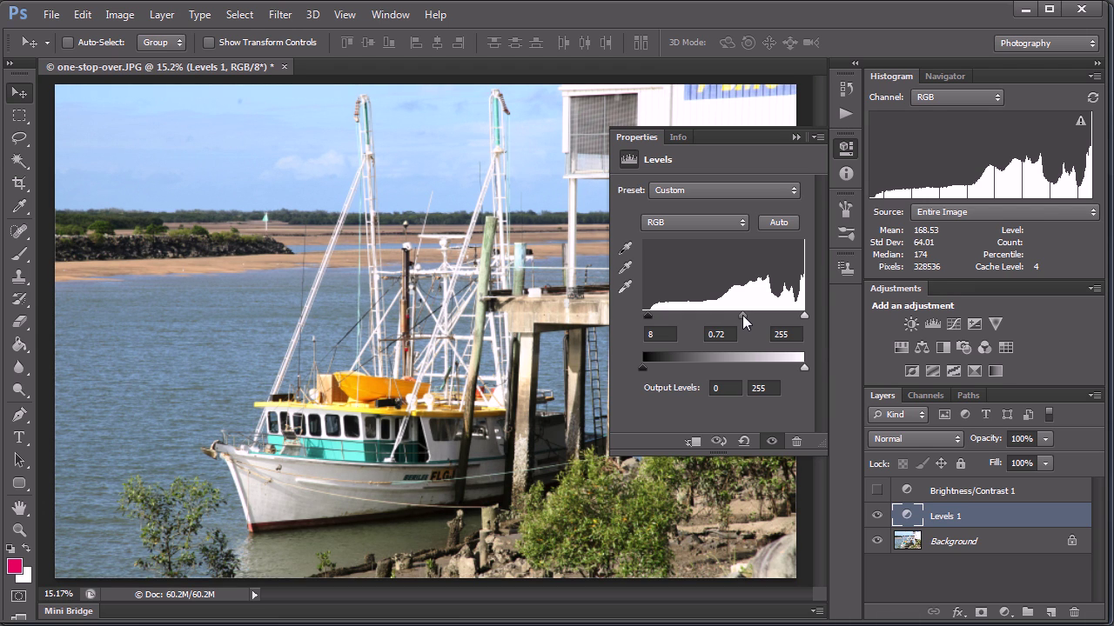
drag(742, 315, 742, 314)
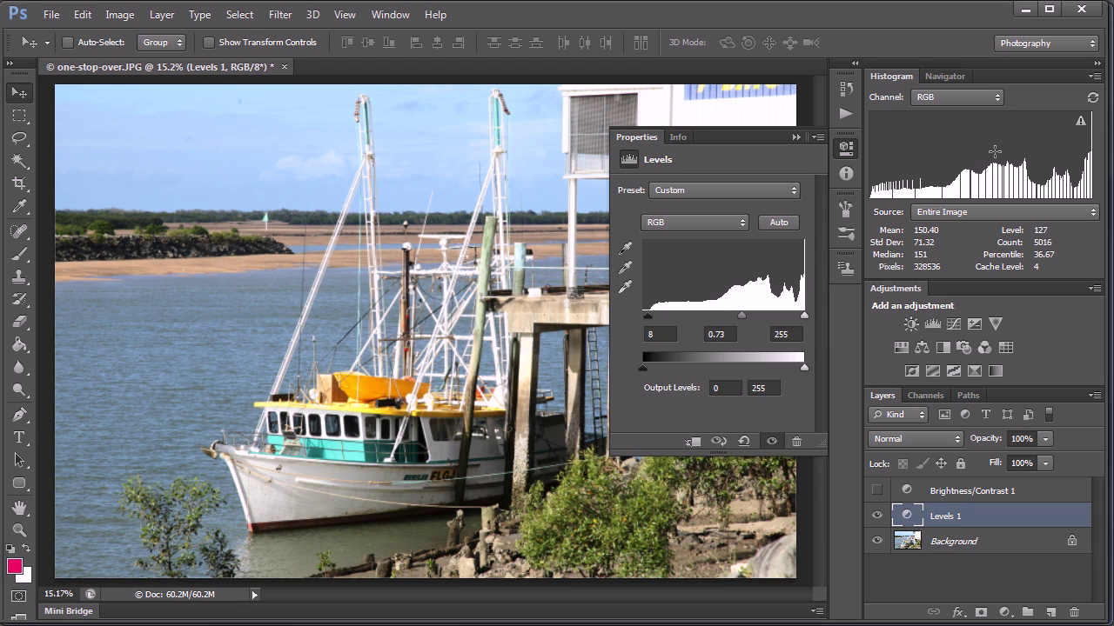
mouse_move(1018, 136)
drag(742, 315, 734, 315)
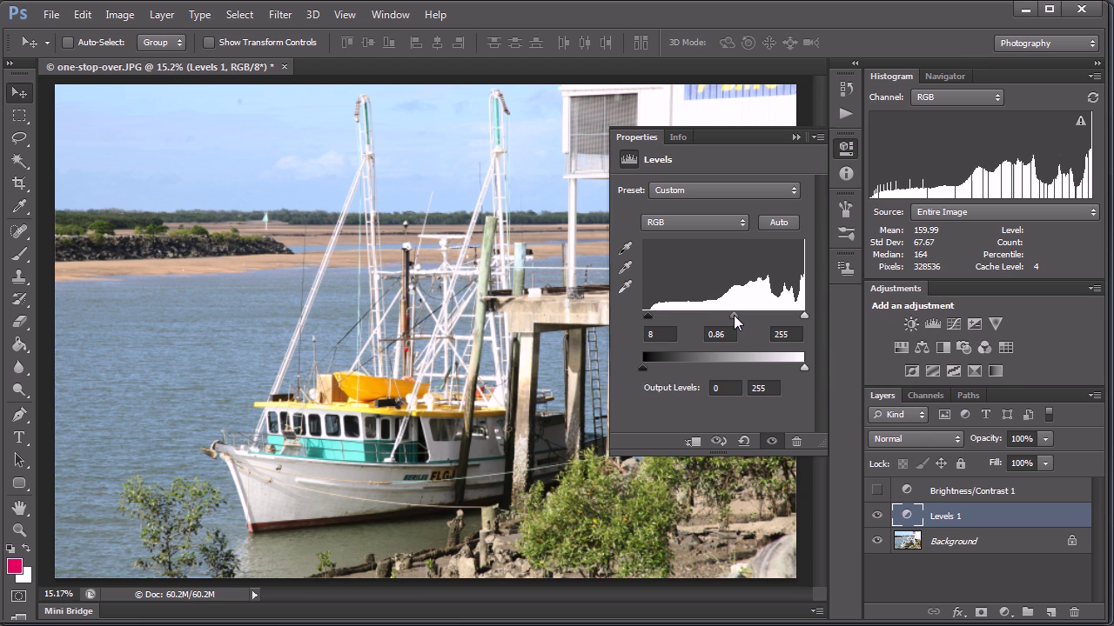
mouse_move(734, 316)
mouse_down()
mouse_move(744, 316)
mouse_move(729, 317)
mouse_up()
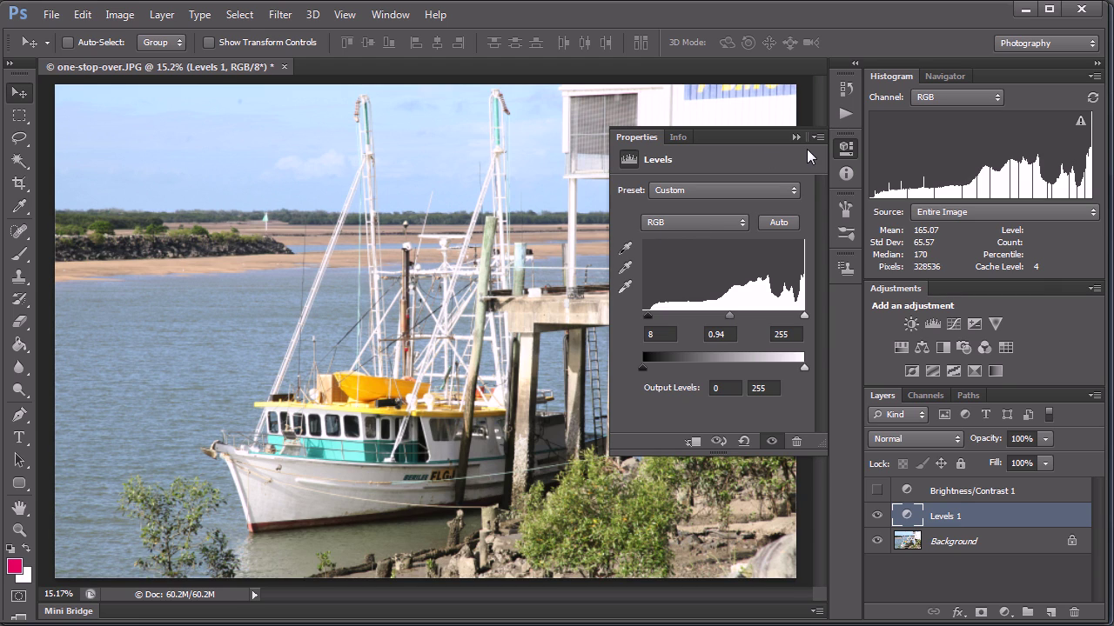
click(778, 223)
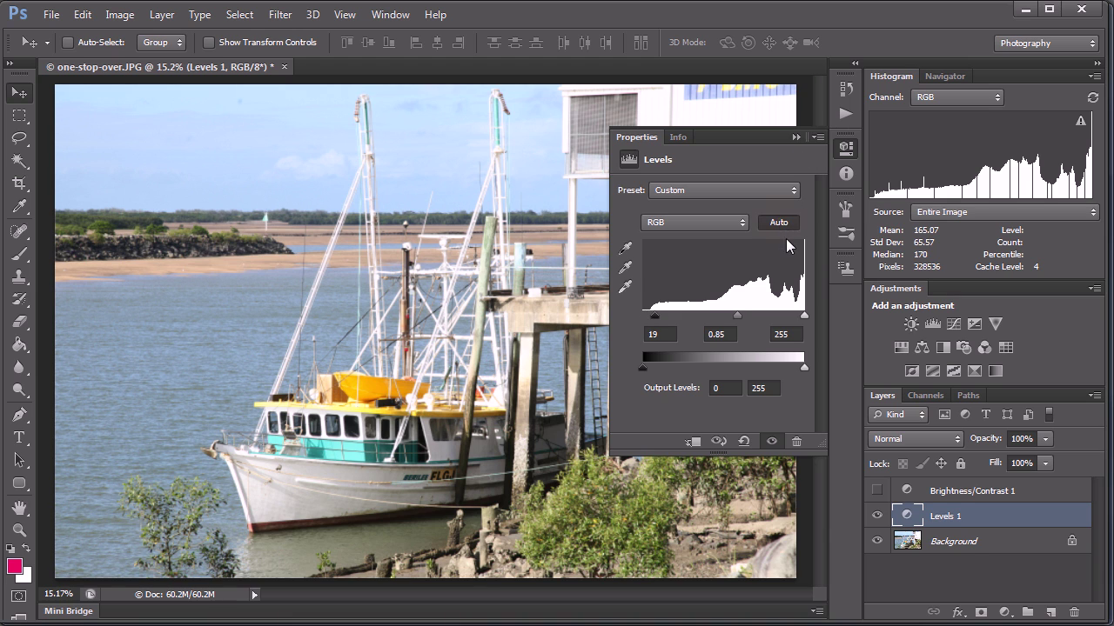
click(795, 137)
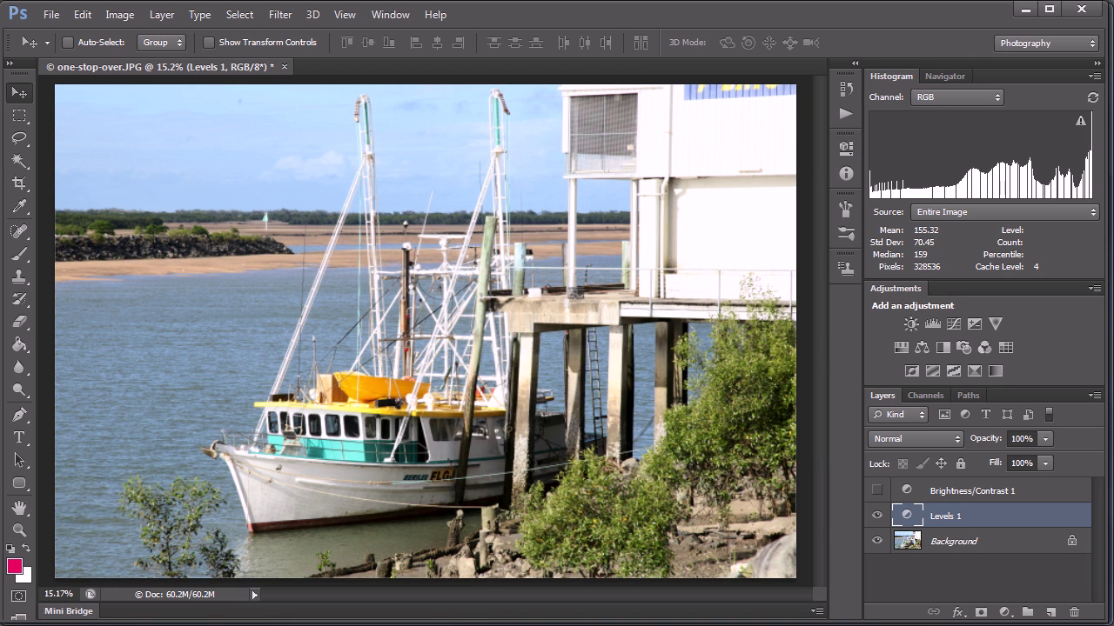
Step: Hide Levels 1, add a Curves adjustment layer and try the Strong Contrast (RGB) preset
click(877, 519)
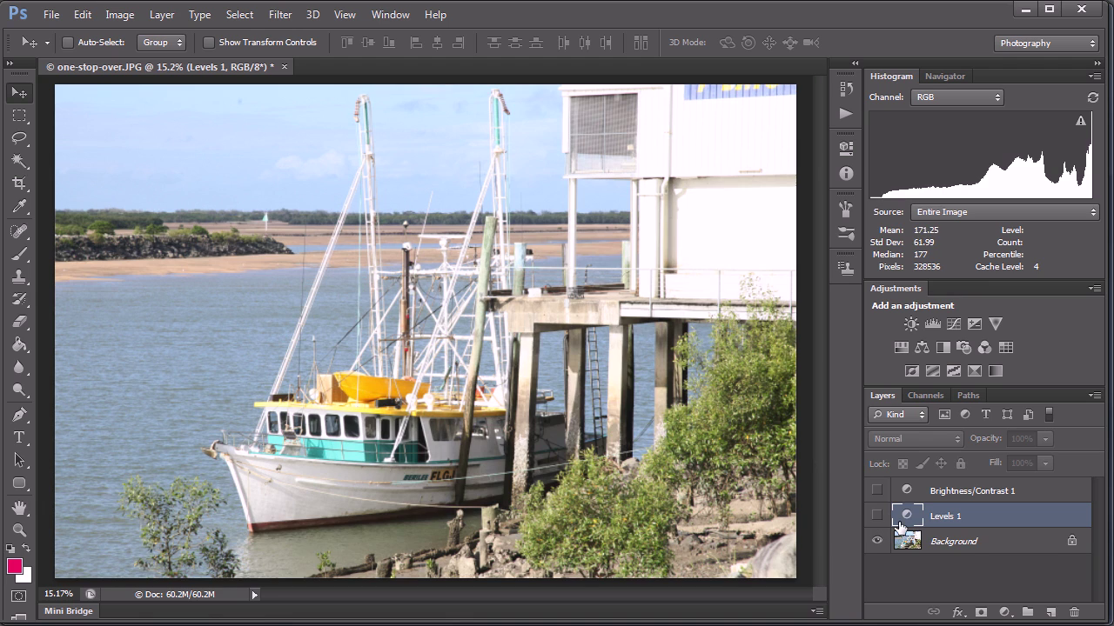
click(953, 325)
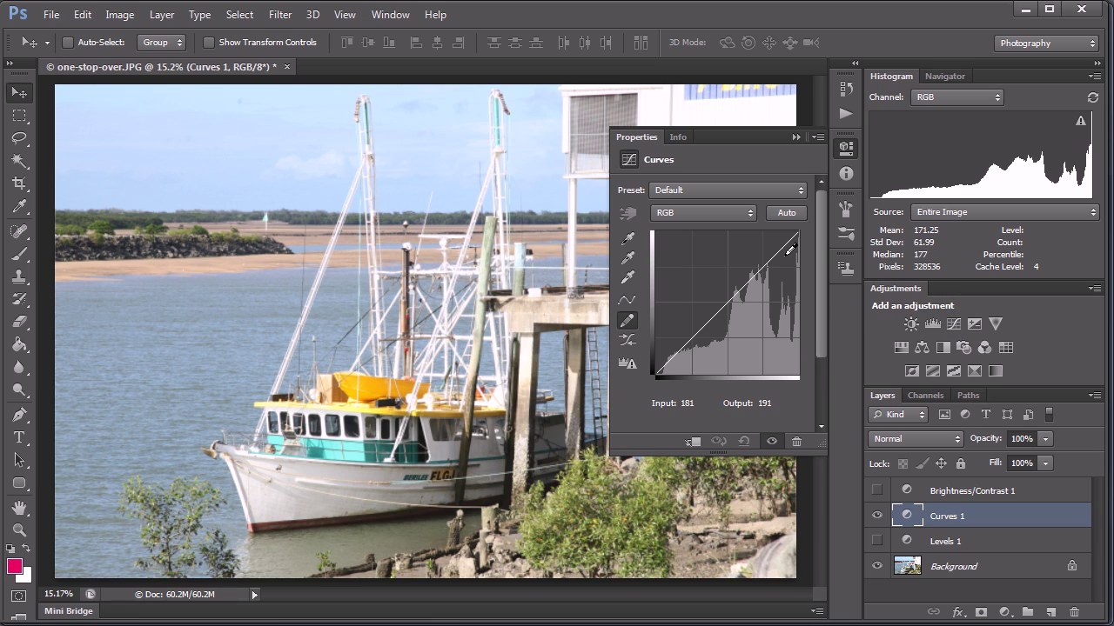
click(800, 190)
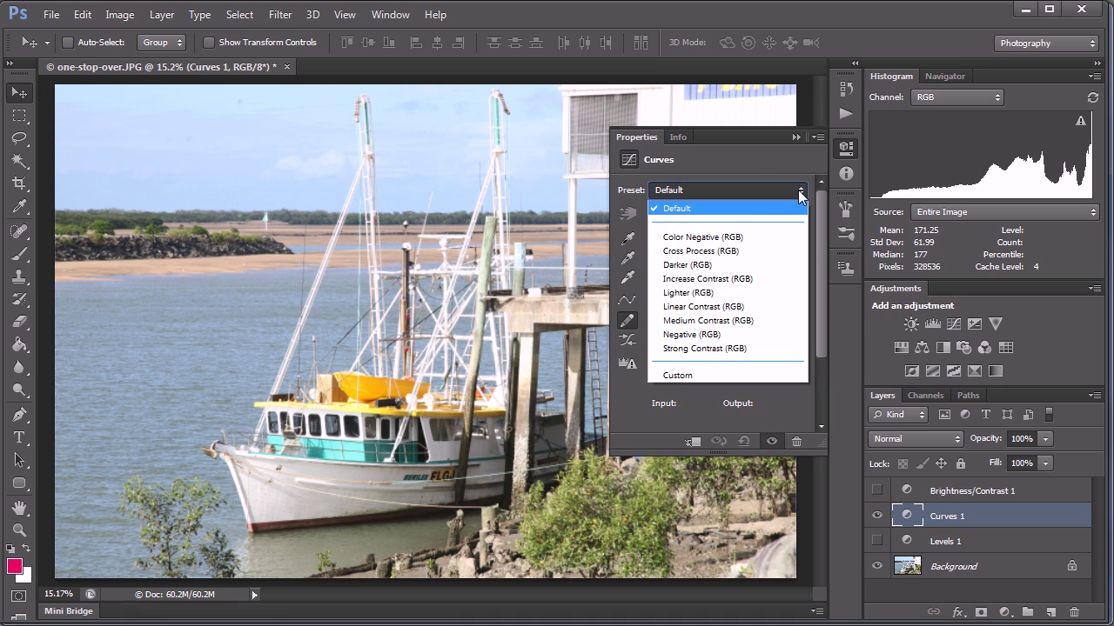
click(692, 348)
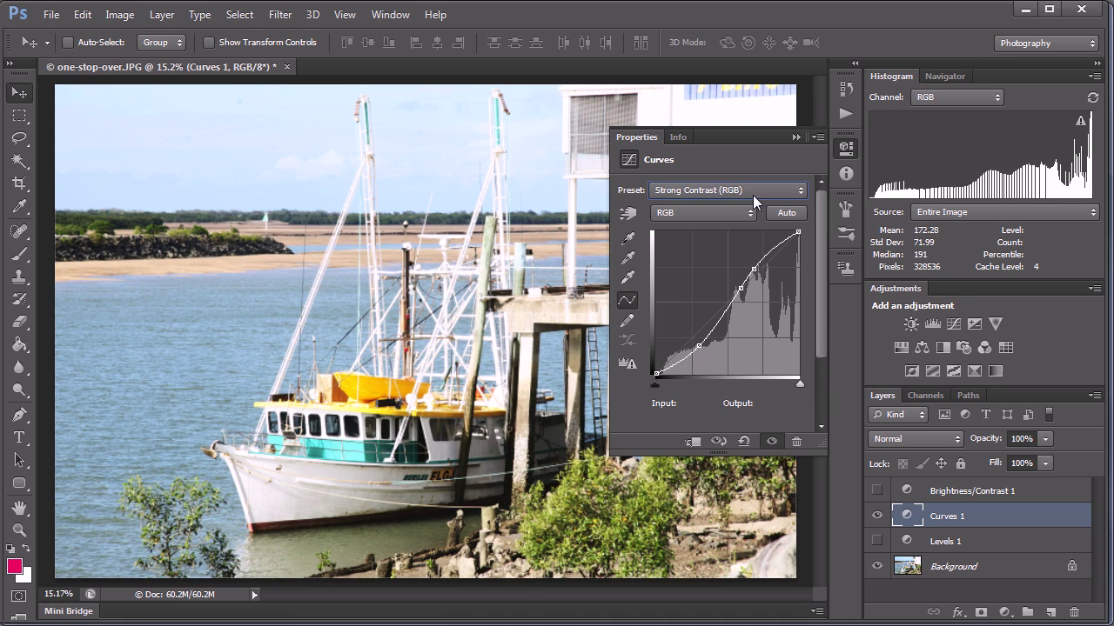
Step: Try the Medium Contrast and Darker curve presets, then apply an automatic Curves correction
click(800, 190)
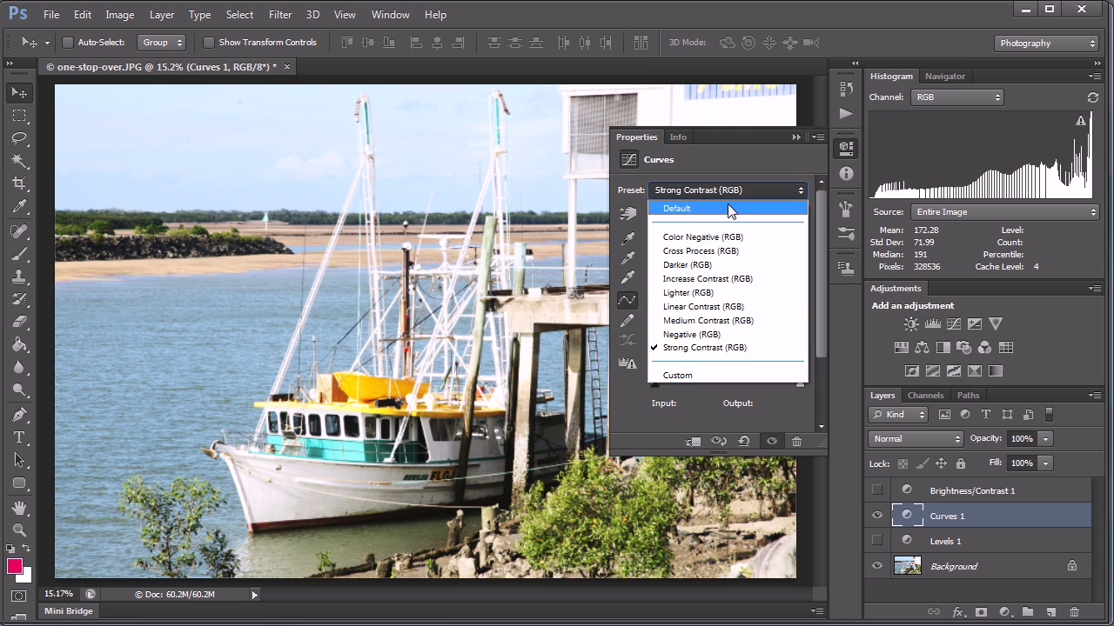
click(701, 320)
click(781, 190)
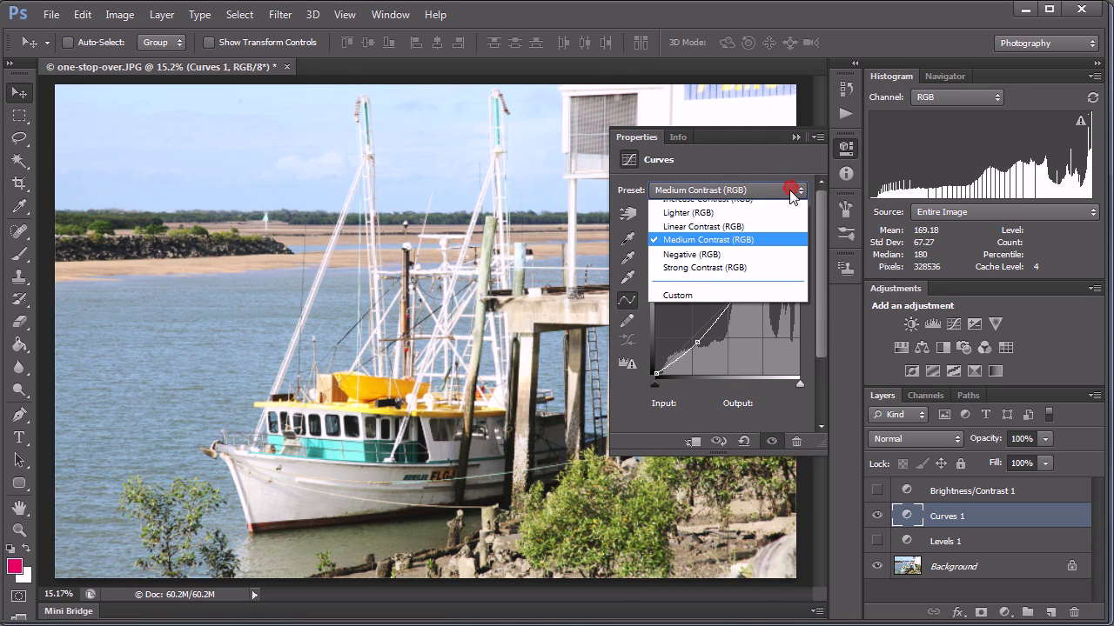
click(681, 266)
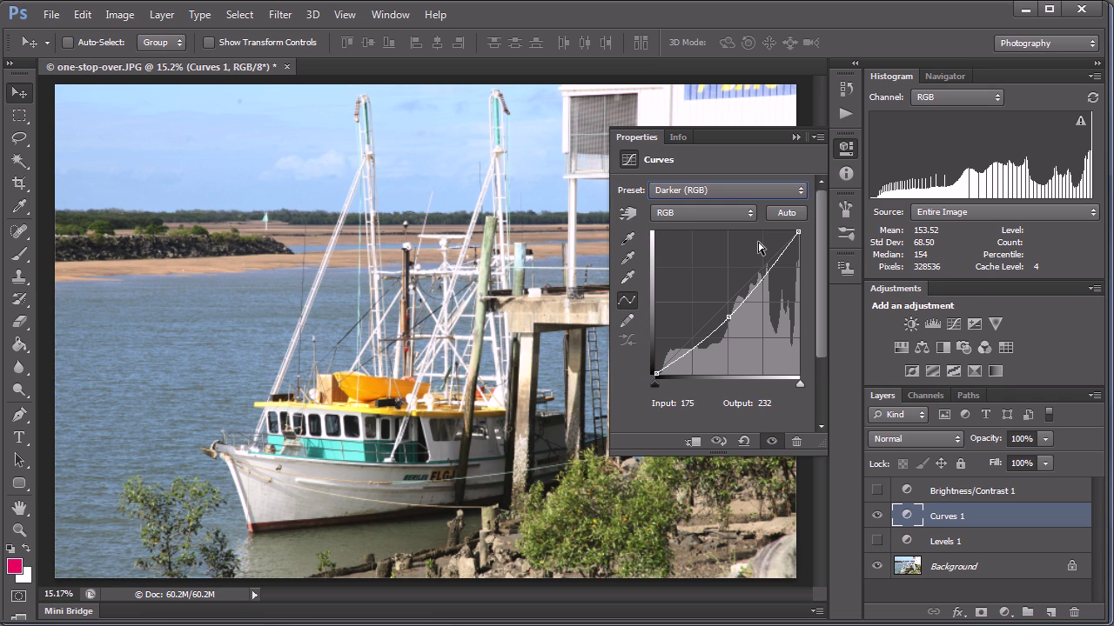
click(786, 212)
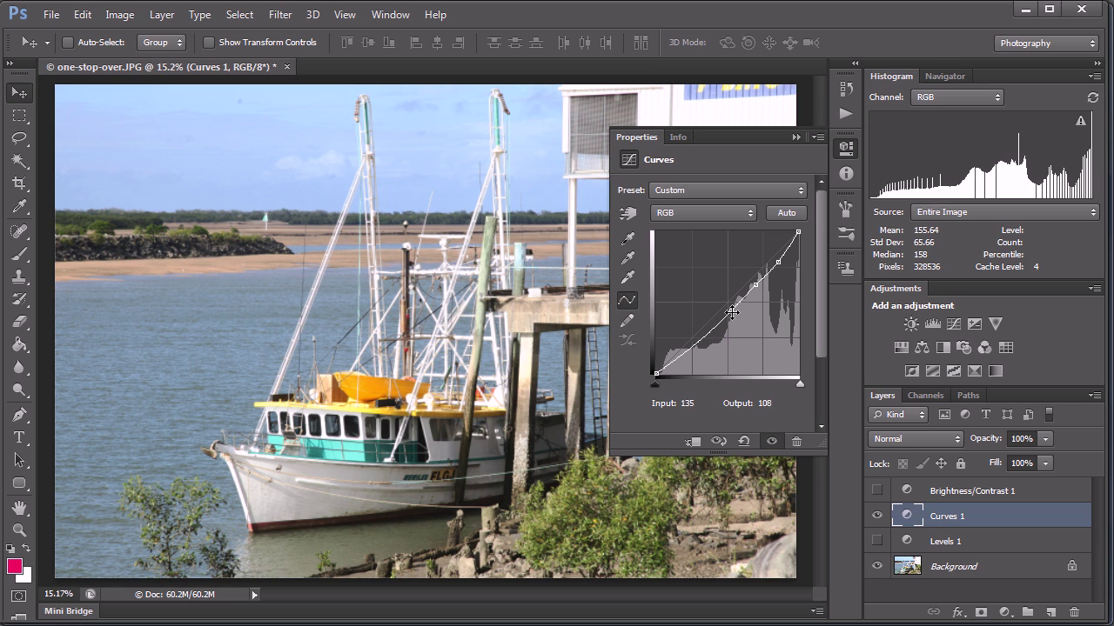
Step: Pull the curve's lower and upper points down to darken shadows and highlights
drag(732, 313, 733, 329)
click(755, 286)
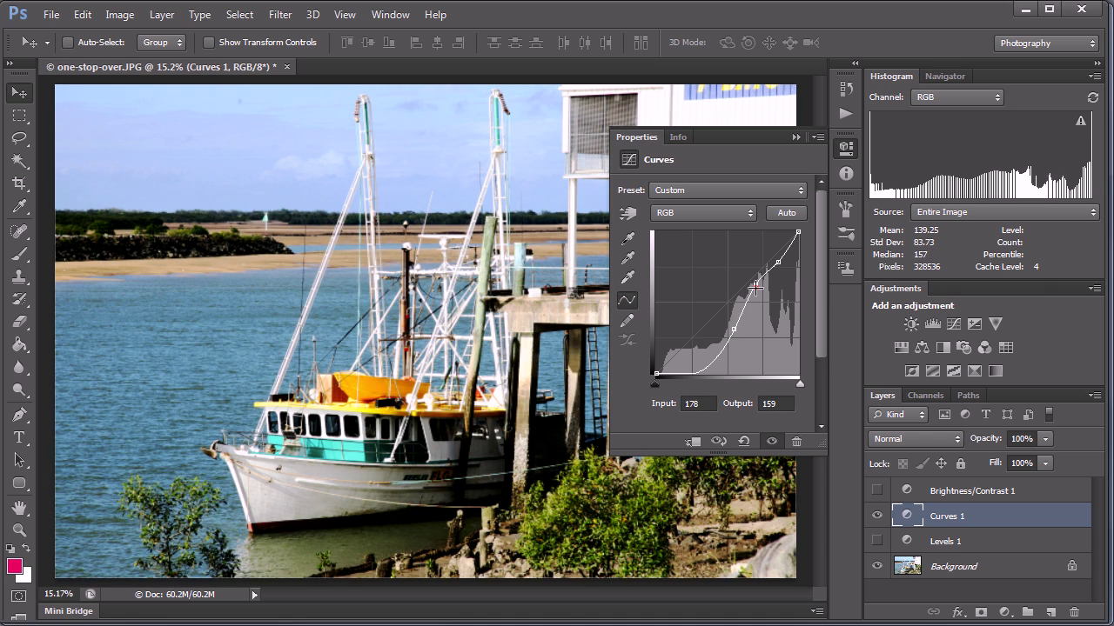
drag(756, 285, 783, 269)
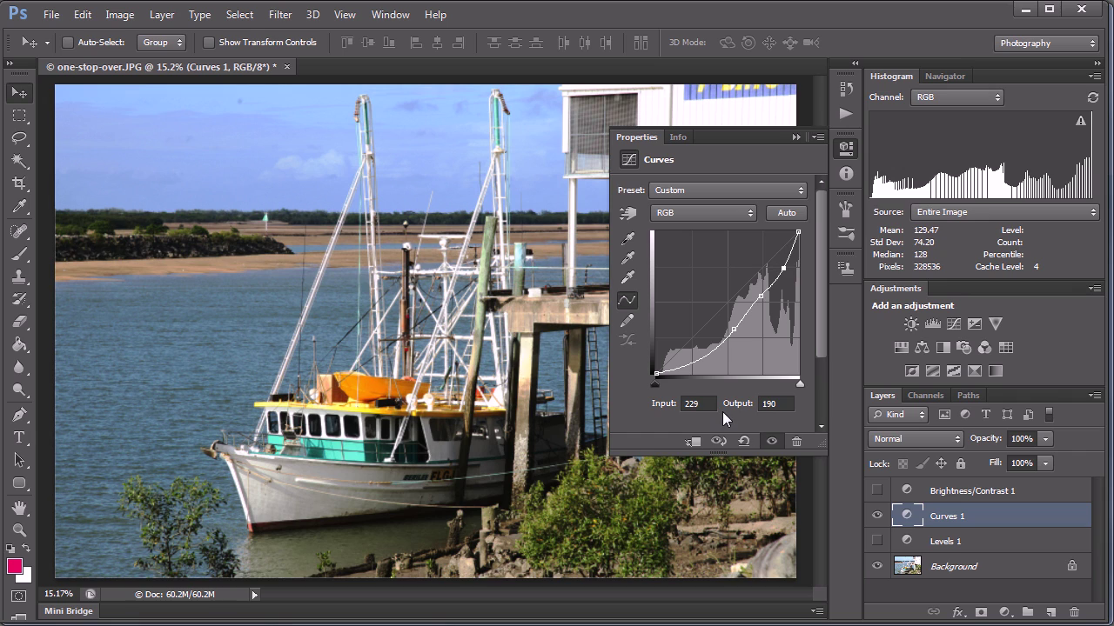
Step: Draw a freehand curve rising toward the highlights and smooth it three times
click(626, 321)
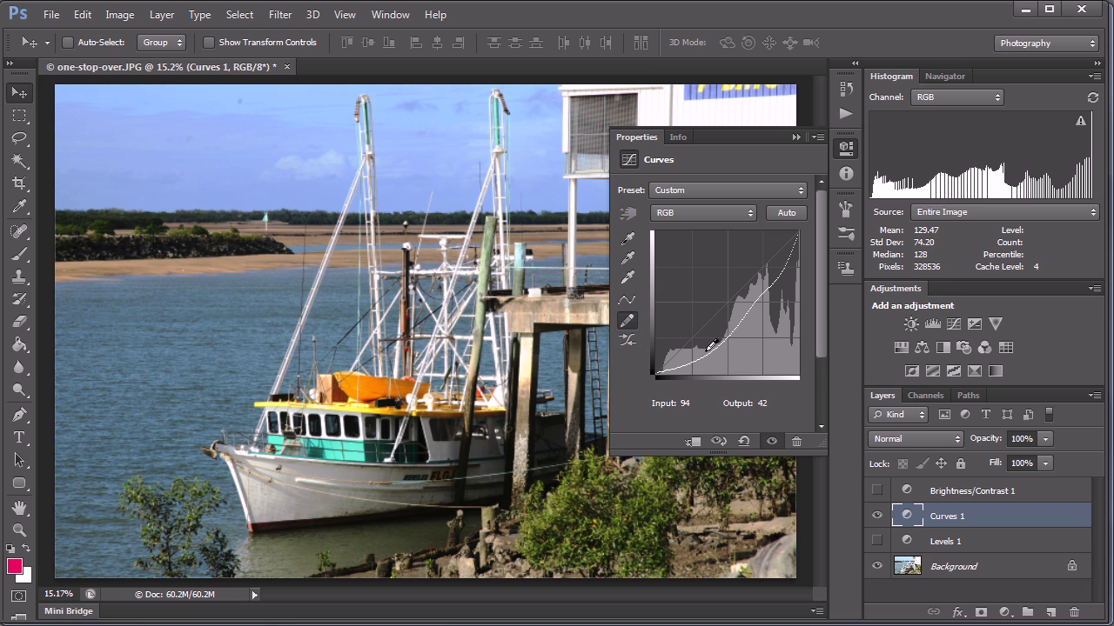
mouse_move(672, 362)
mouse_down()
mouse_move(701, 350)
mouse_move(796, 254)
mouse_up()
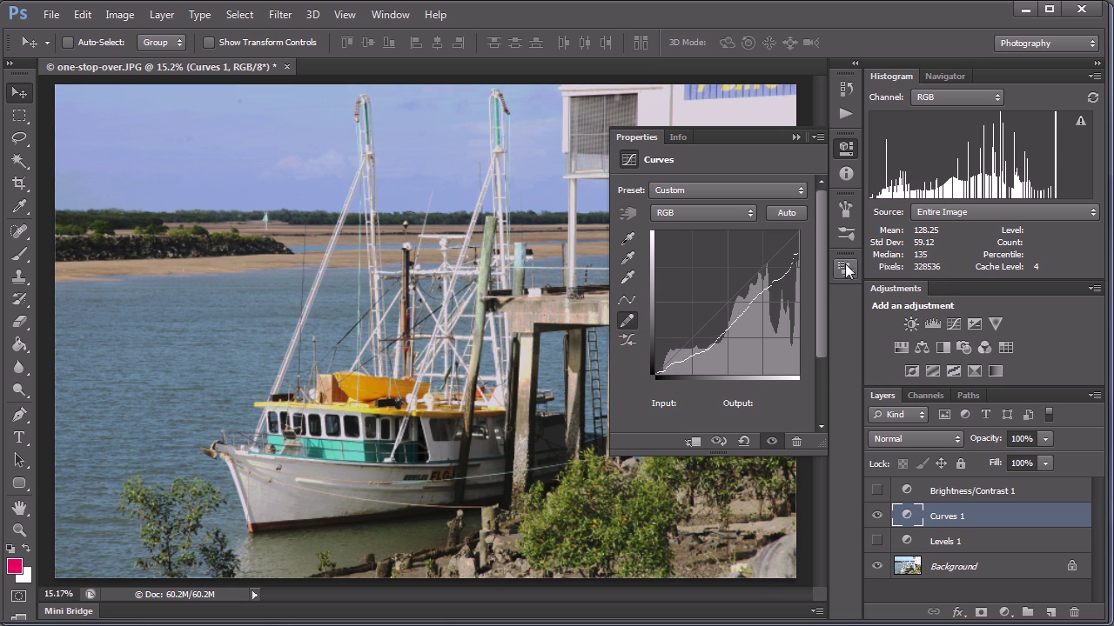
click(629, 341)
click(628, 341)
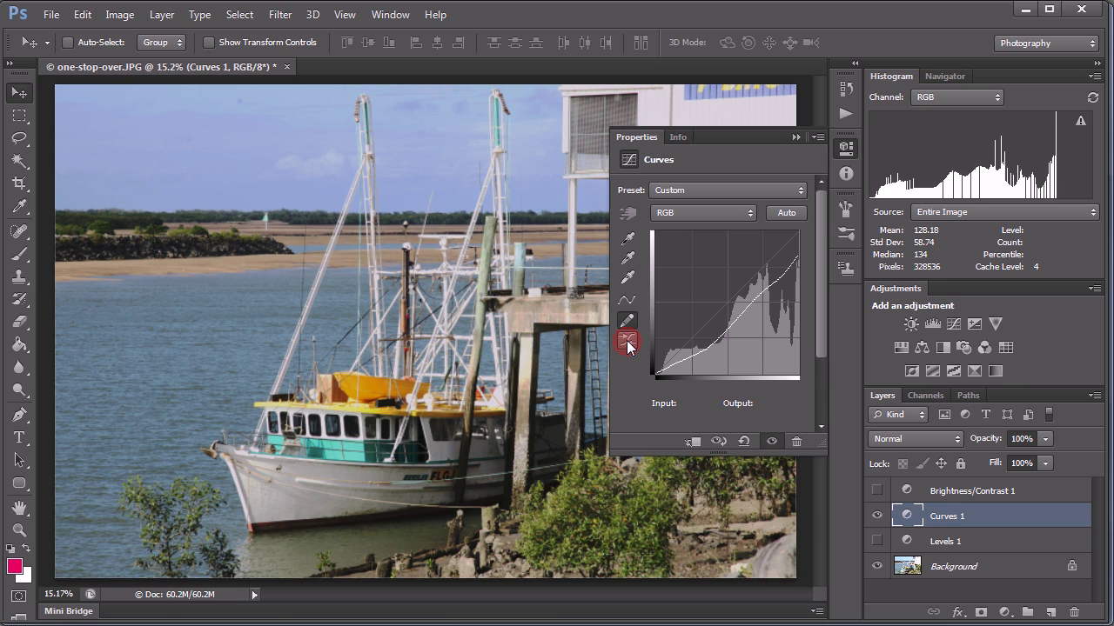
click(629, 342)
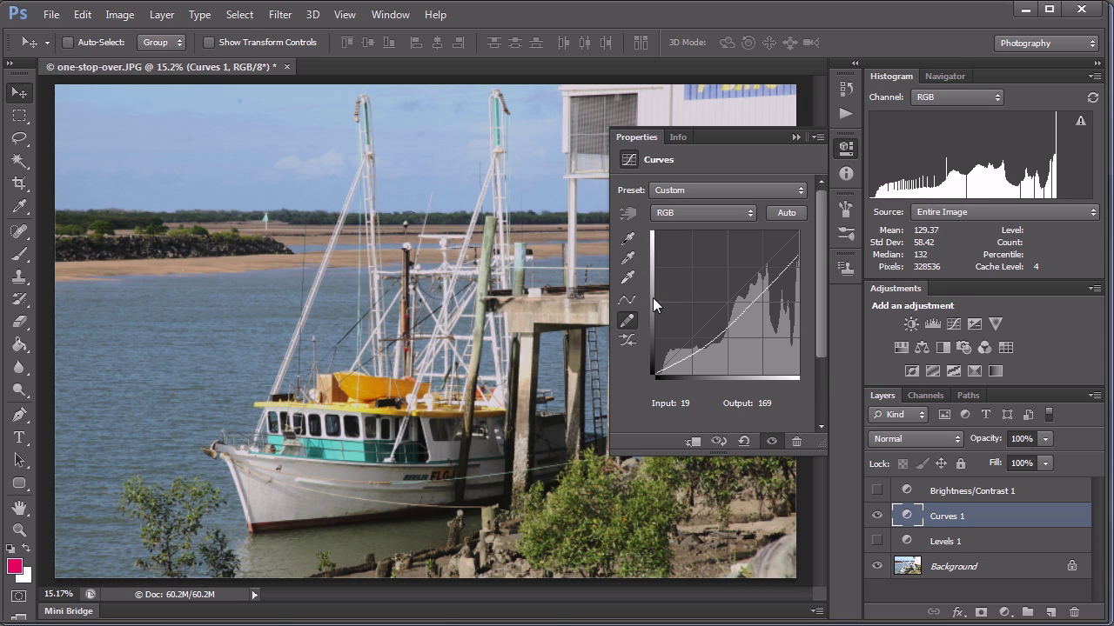
Step: Reset the curve to a straight diagonal, reapply Auto, and return to point editing
click(818, 137)
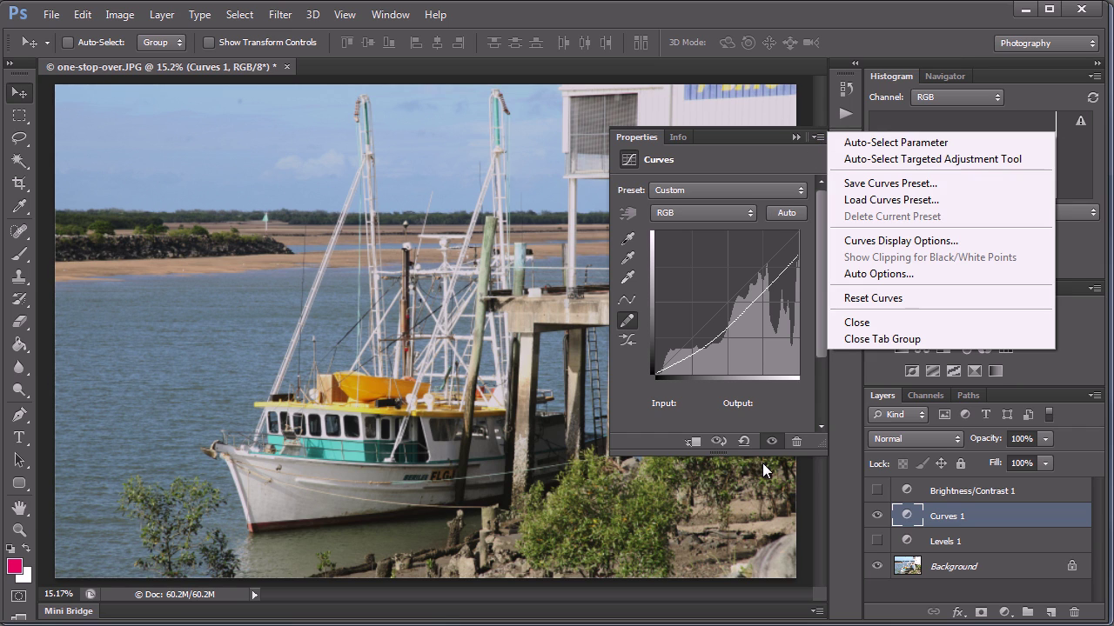
click(742, 442)
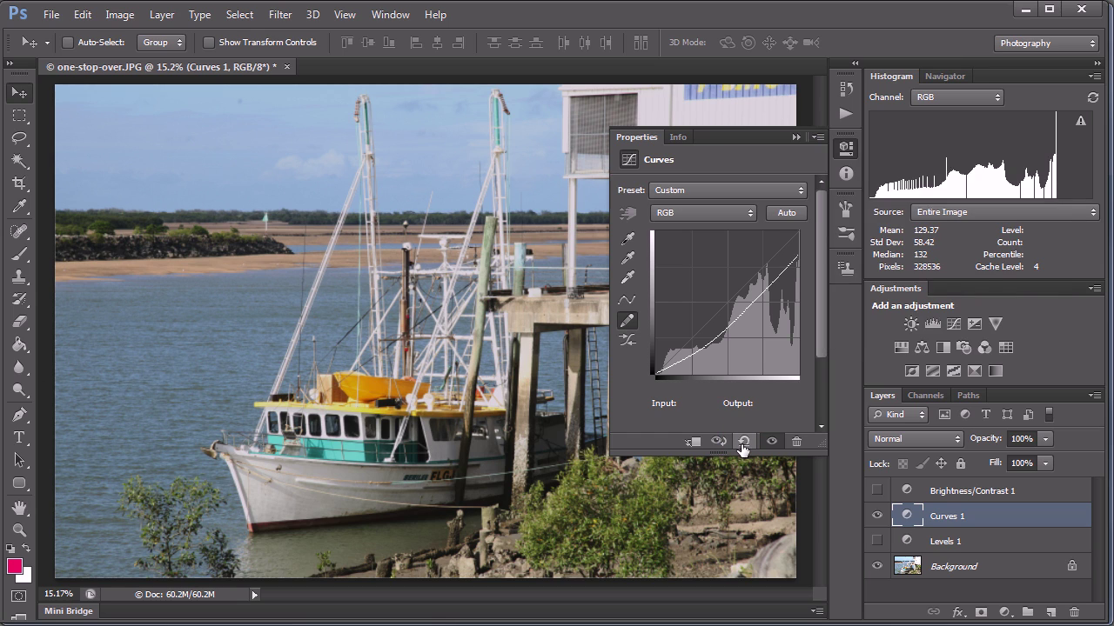
click(743, 443)
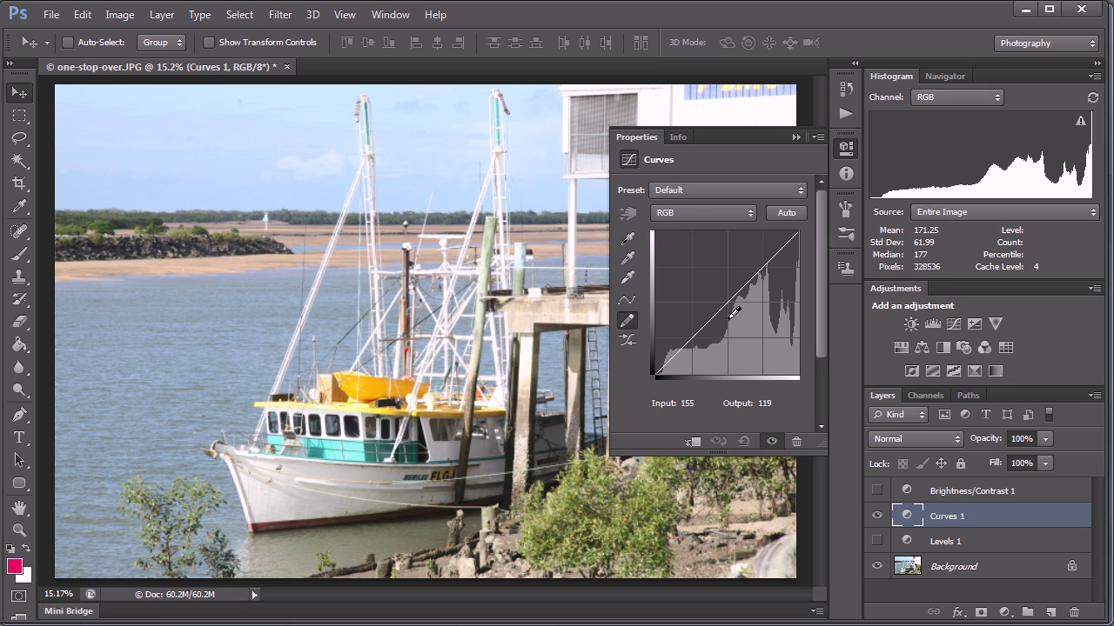
click(782, 212)
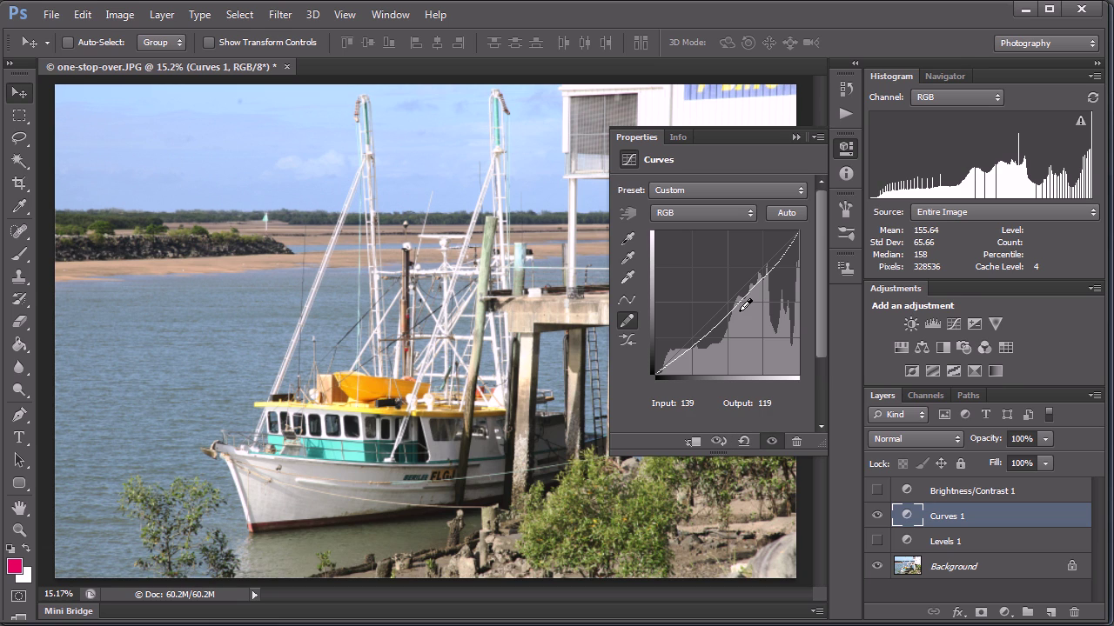
click(629, 301)
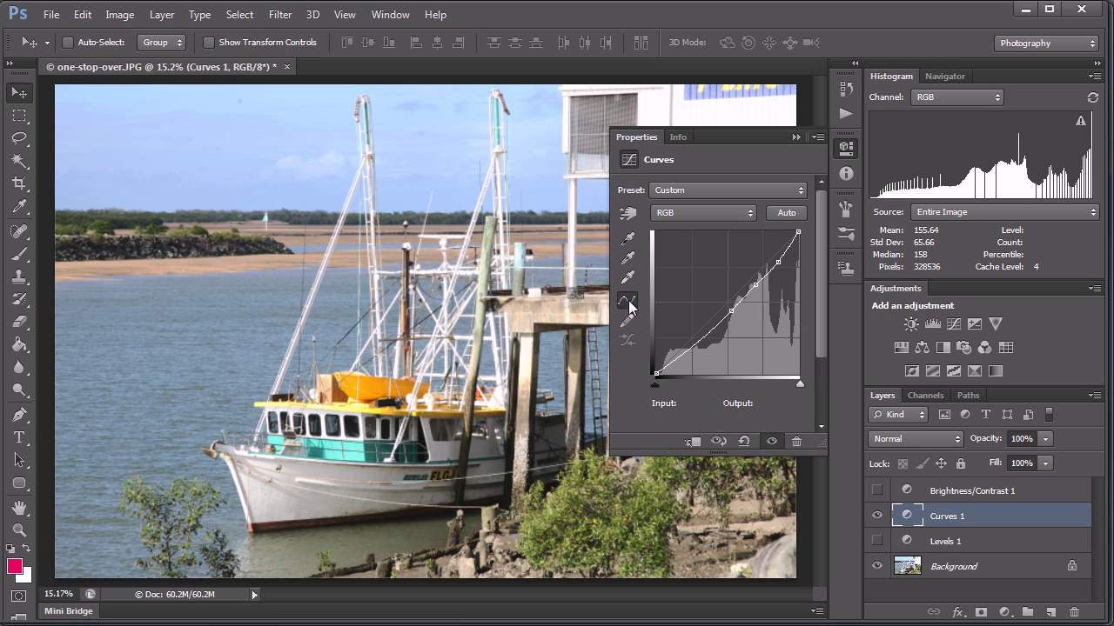
click(627, 214)
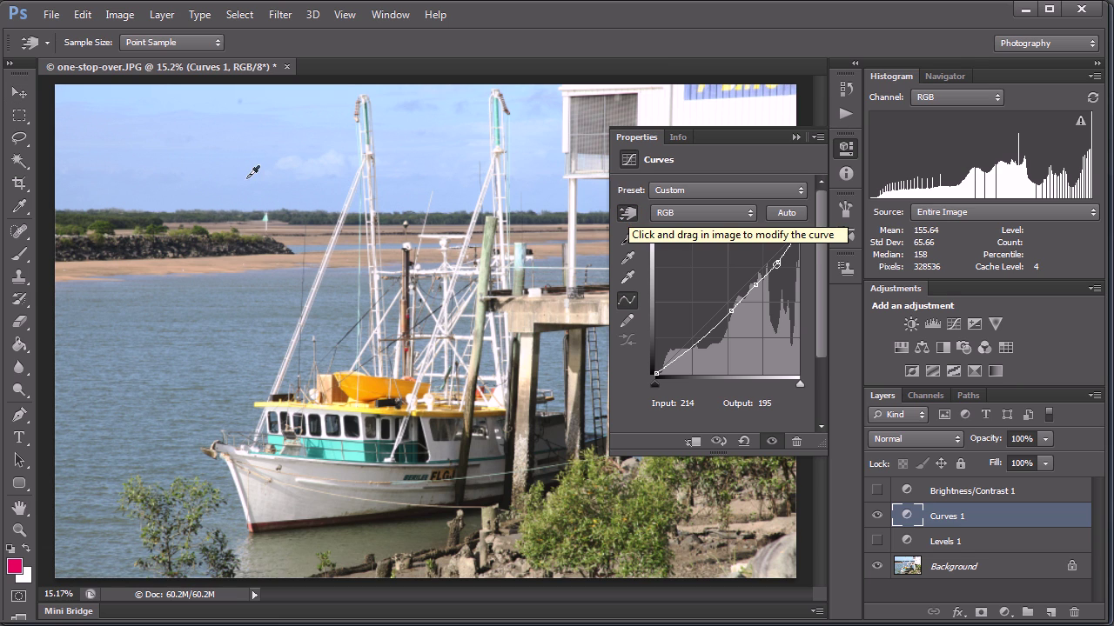
mouse_move(202, 168)
mouse_down()
mouse_move(199, 183)
mouse_move(202, 157)
mouse_move(197, 183)
mouse_move(201, 174)
mouse_up()
drag(181, 340, 174, 356)
drag(183, 244, 186, 249)
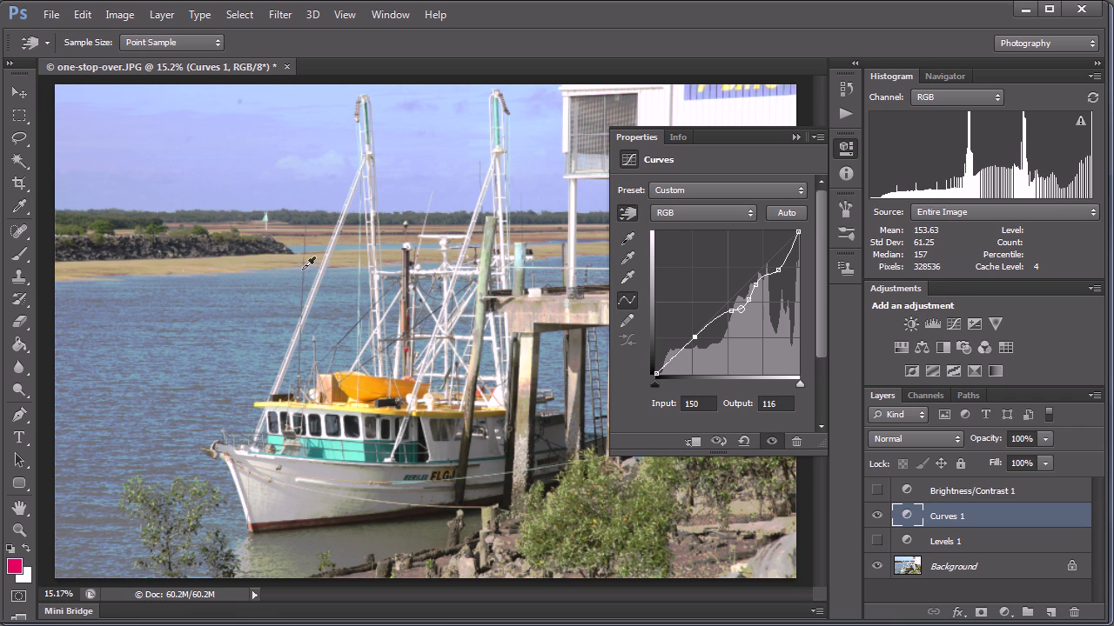
drag(294, 259, 295, 267)
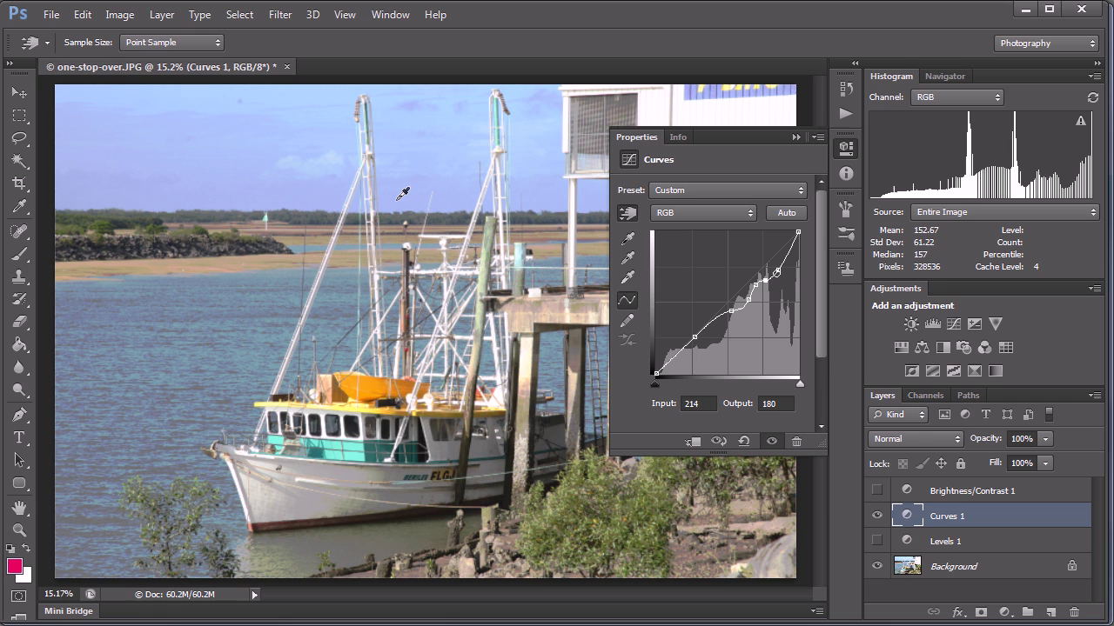
click(744, 441)
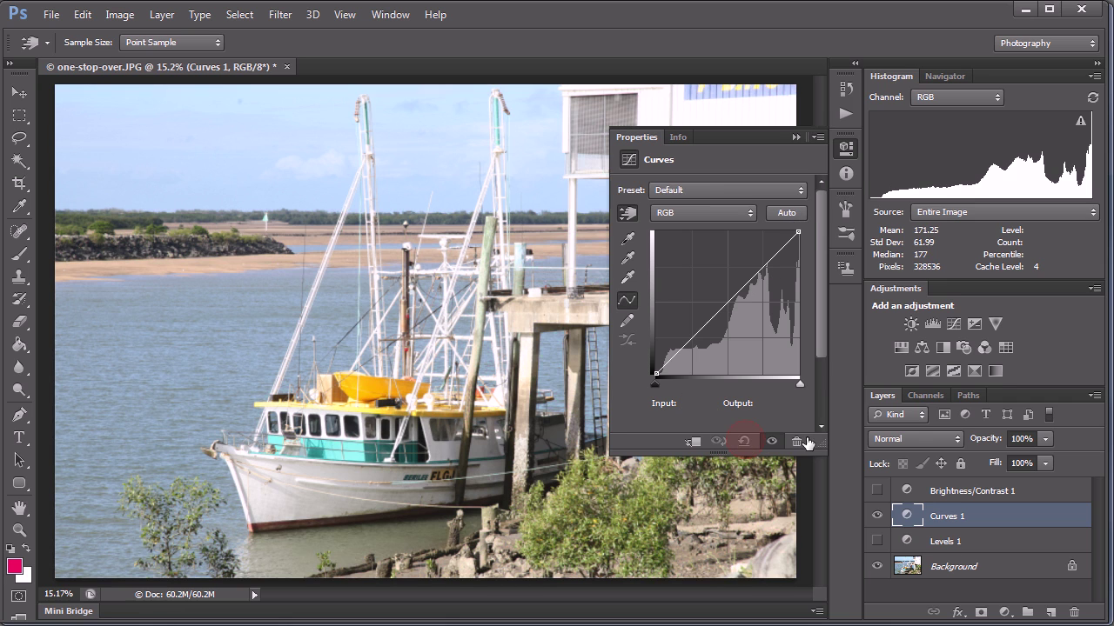
click(785, 213)
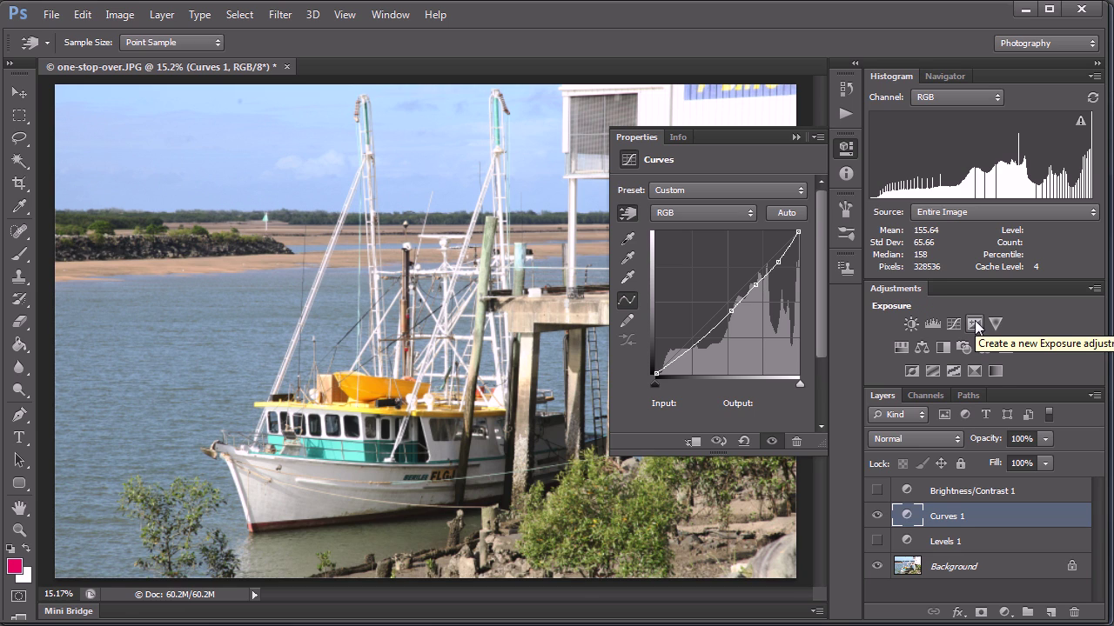
Step: Hide Curves 1 and add an Exposure layer above Background with the Minus 1.0 preset
click(877, 516)
click(933, 566)
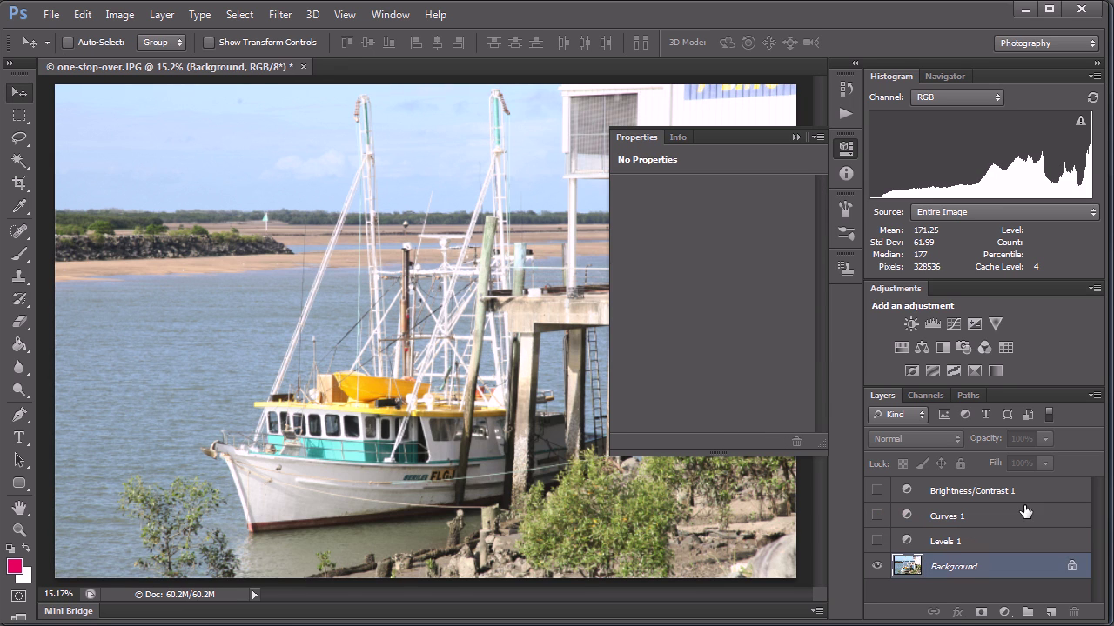
click(974, 324)
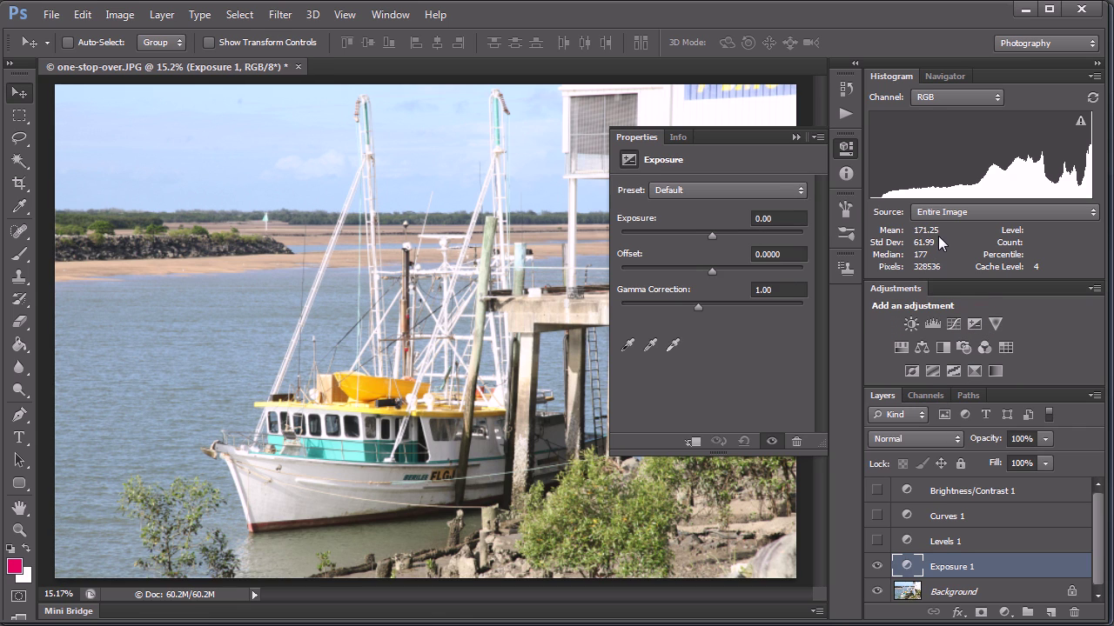
click(800, 190)
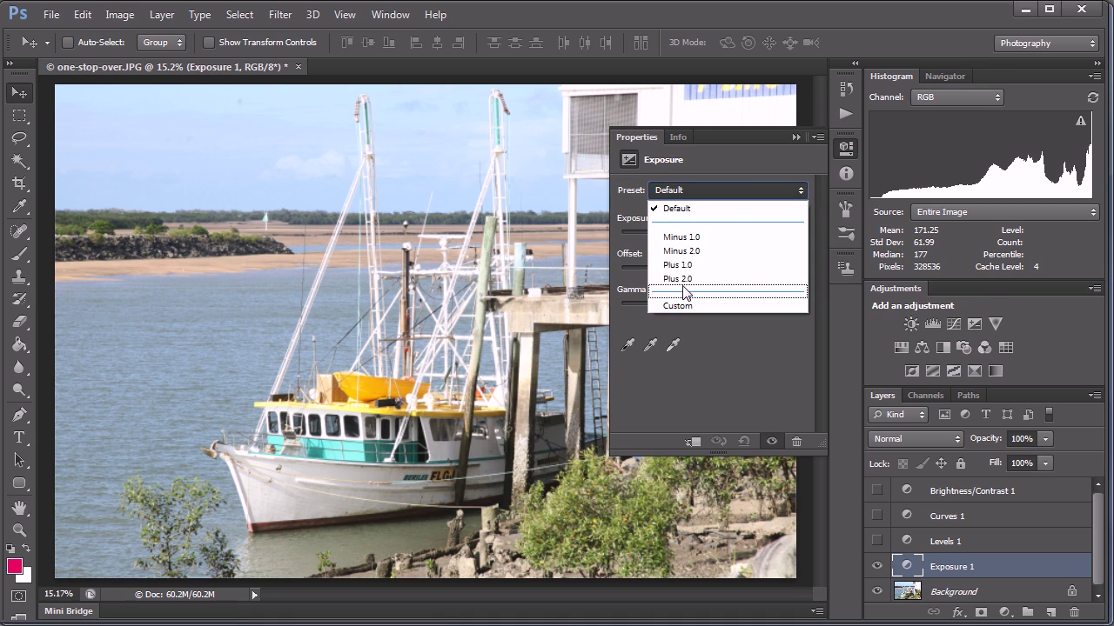
click(690, 239)
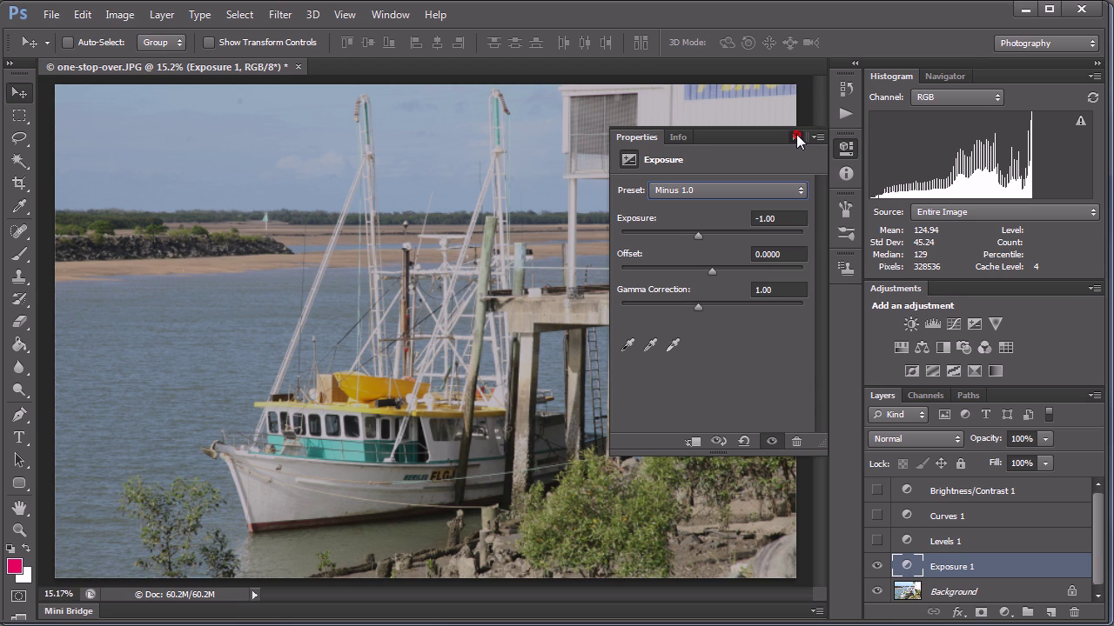
Step: Hide Exposure 1, toggle Levels 1 and Curves 1, leaving only Brightness/Contrast 1 visible
click(796, 137)
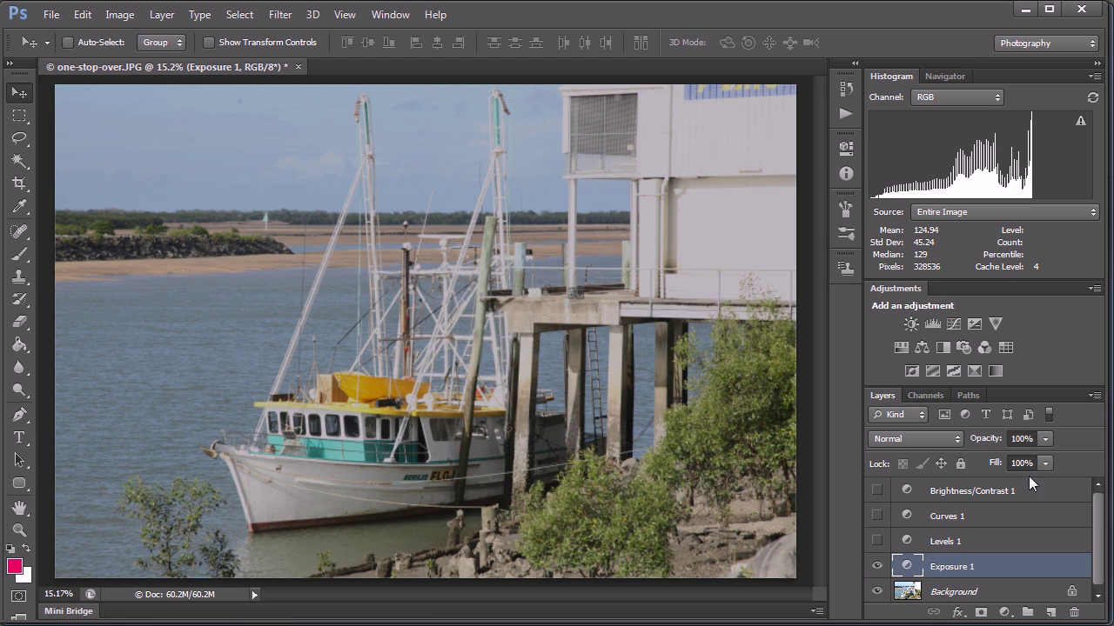
click(876, 566)
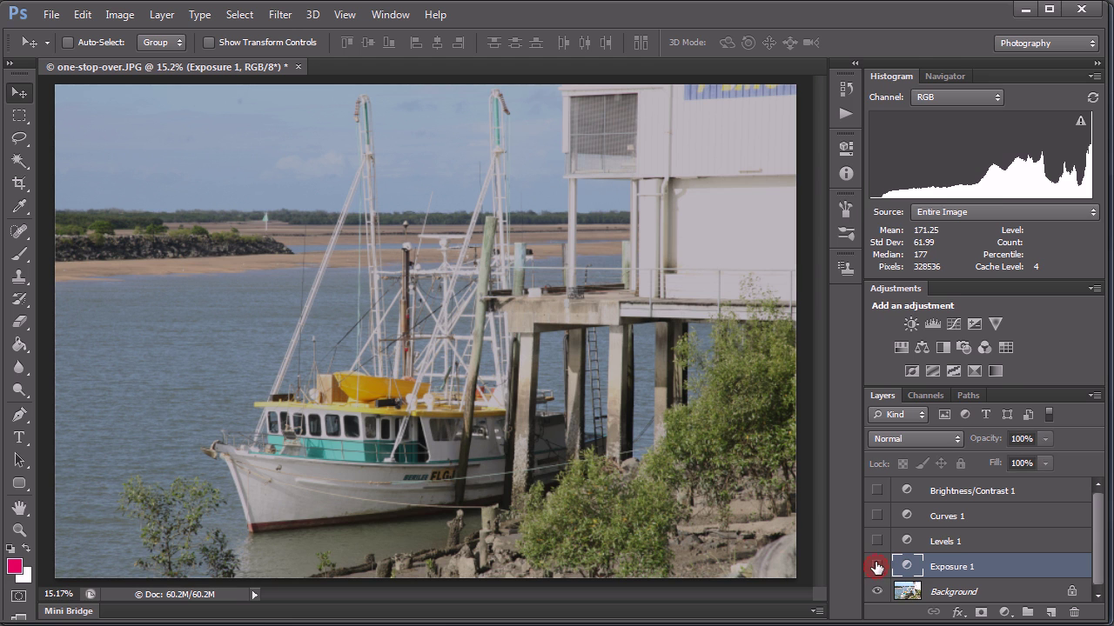
click(876, 542)
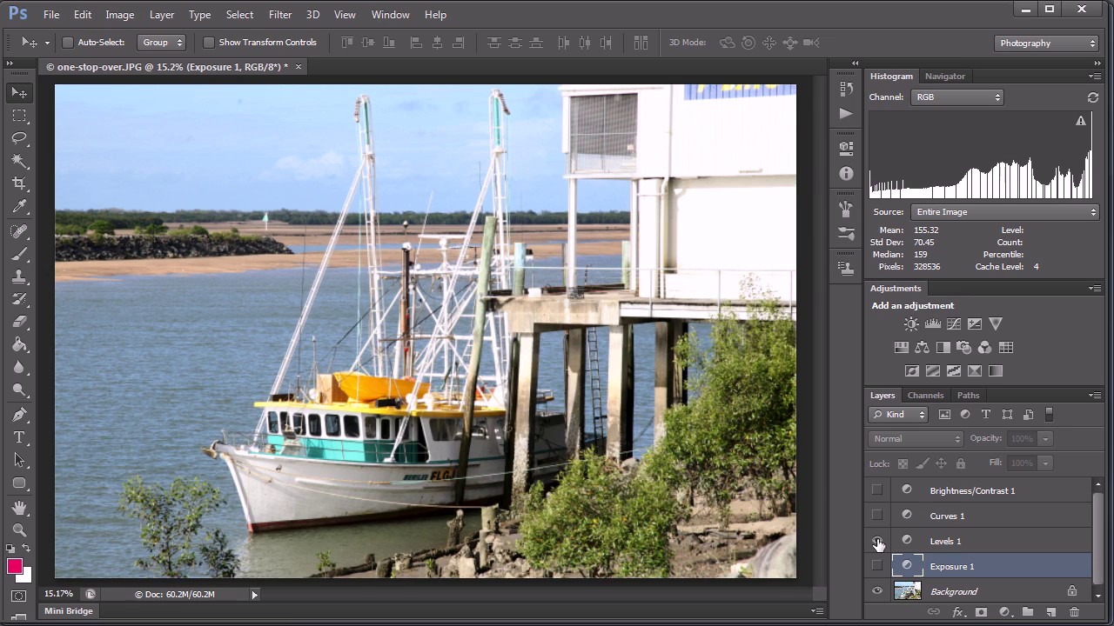
click(876, 541)
click(874, 516)
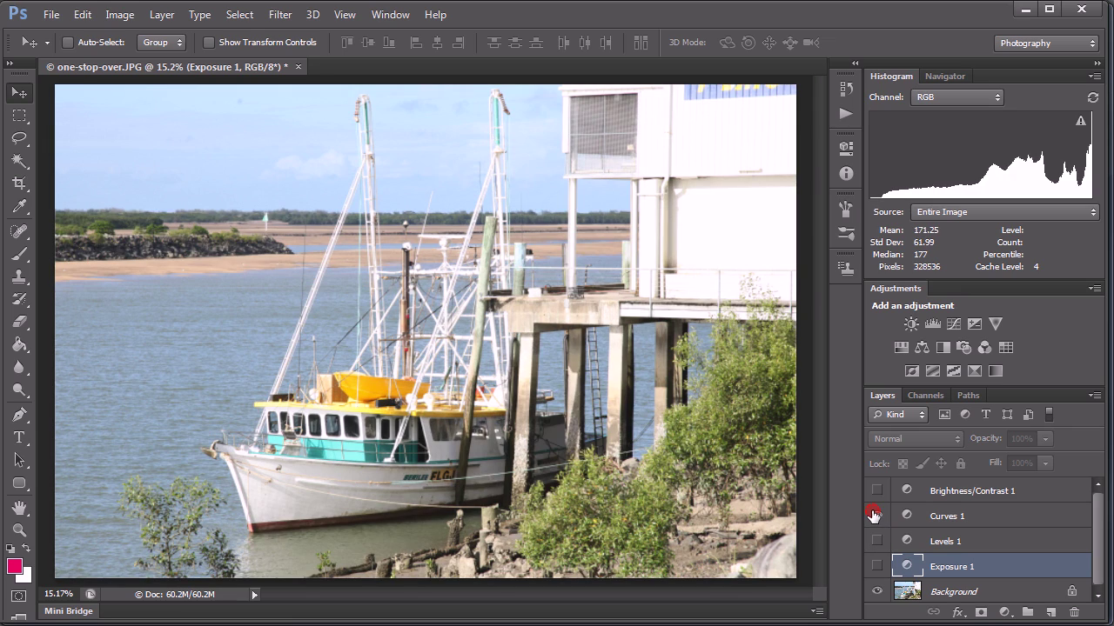
click(875, 516)
click(877, 491)
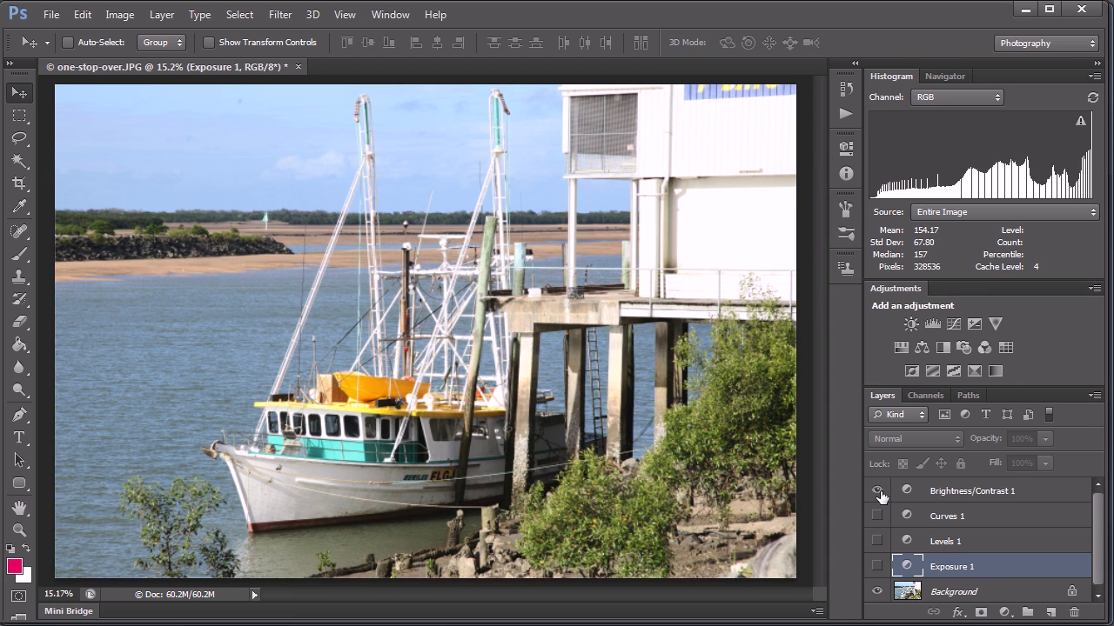